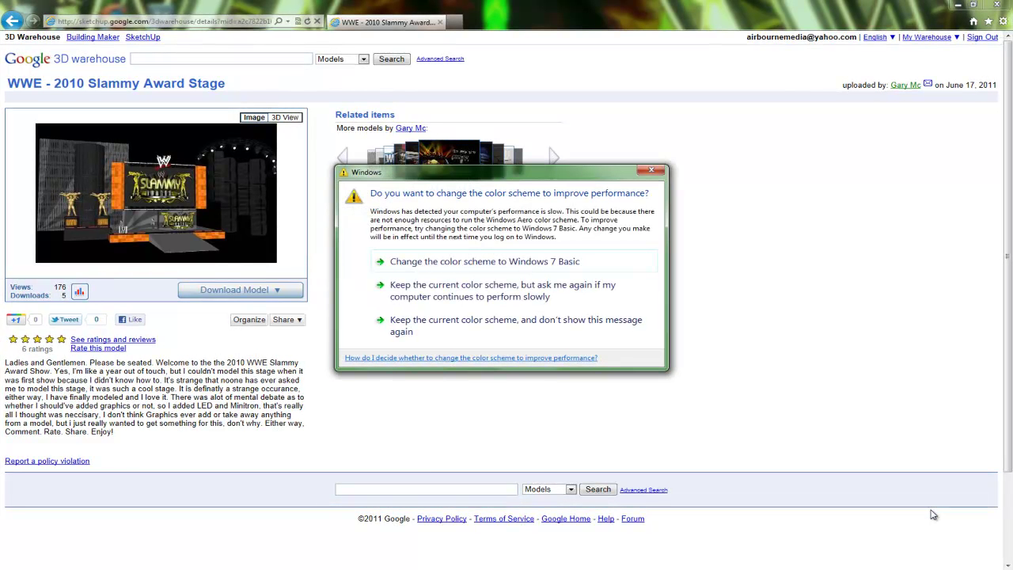
left_click(658, 166)
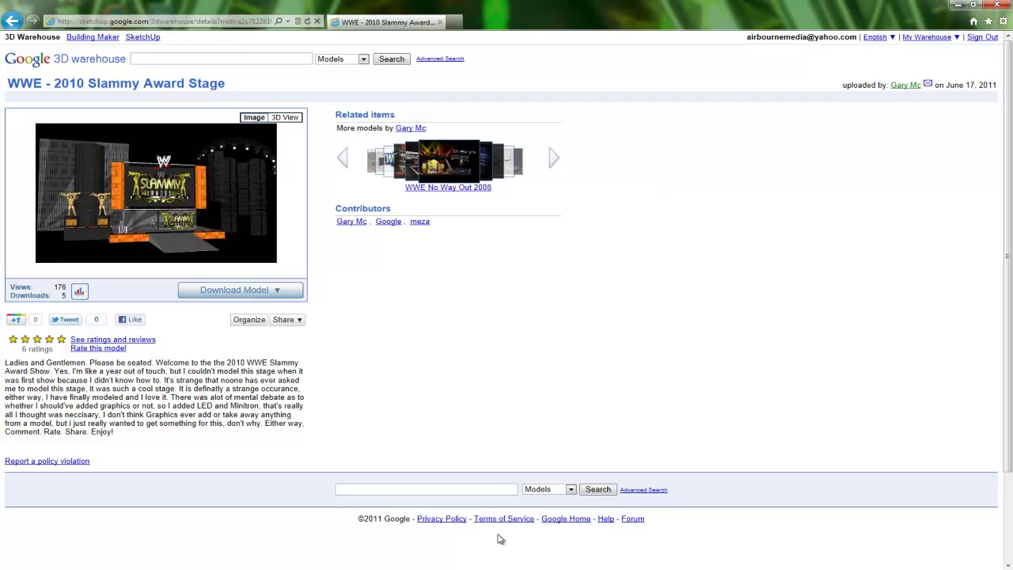
left_click(658, 168)
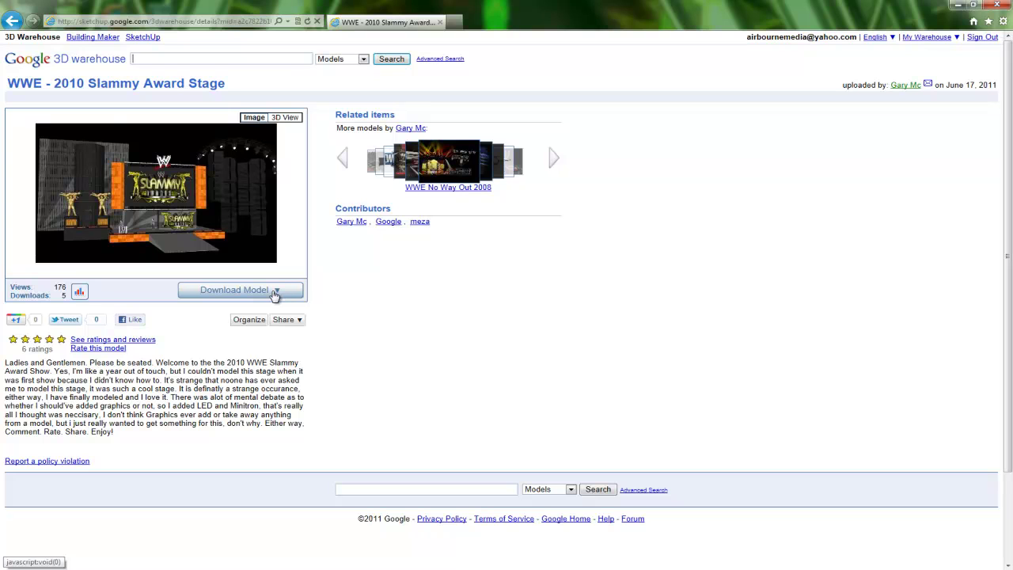
Download the Slammy Award Stage model as the Google SketchUp 7 (.skp) file
left_click(211, 289)
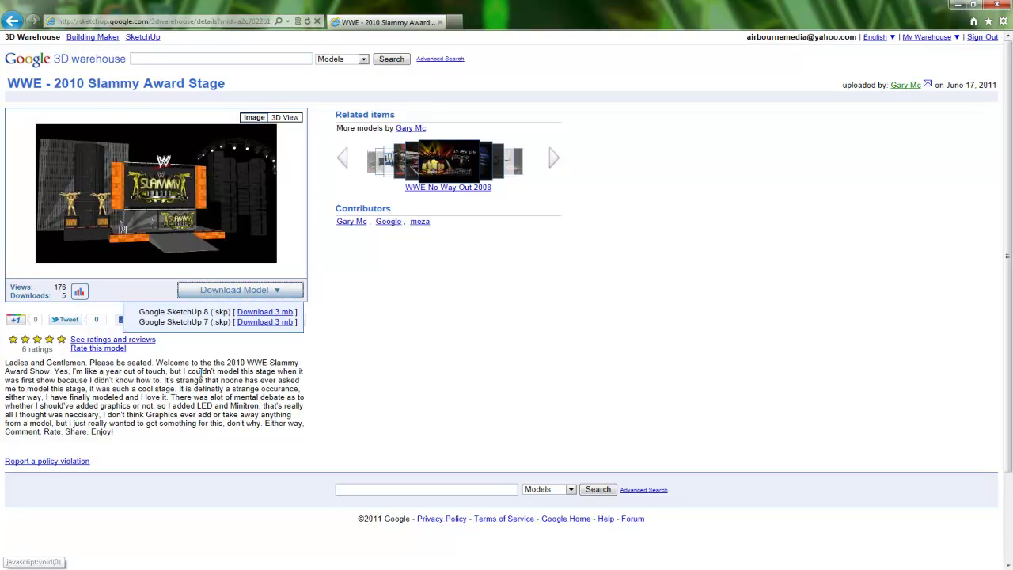
left_click(264, 320)
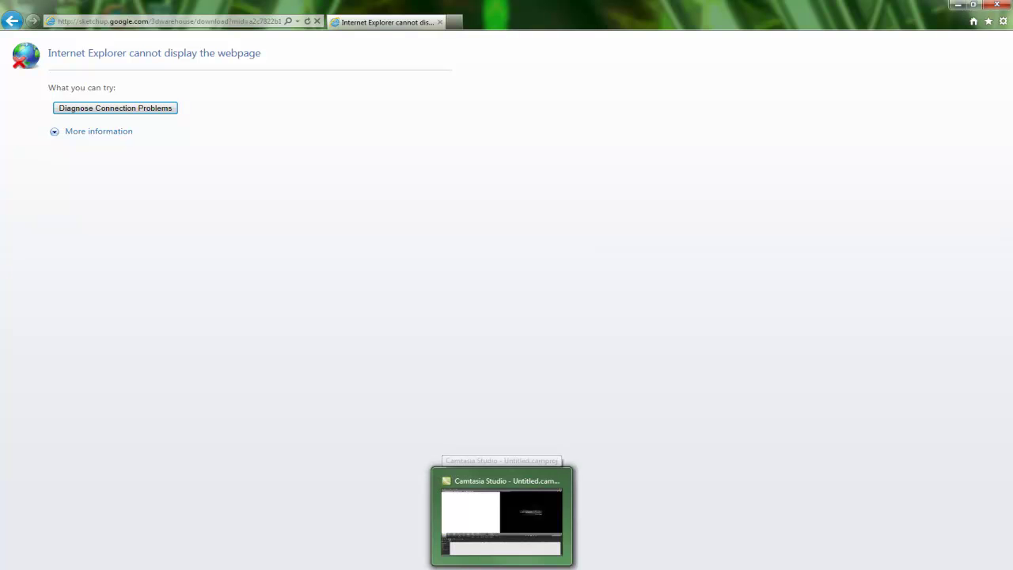
In the SlammyStage model, sample the blue screen's Image1 material as the current paint
key("alt+Tab")
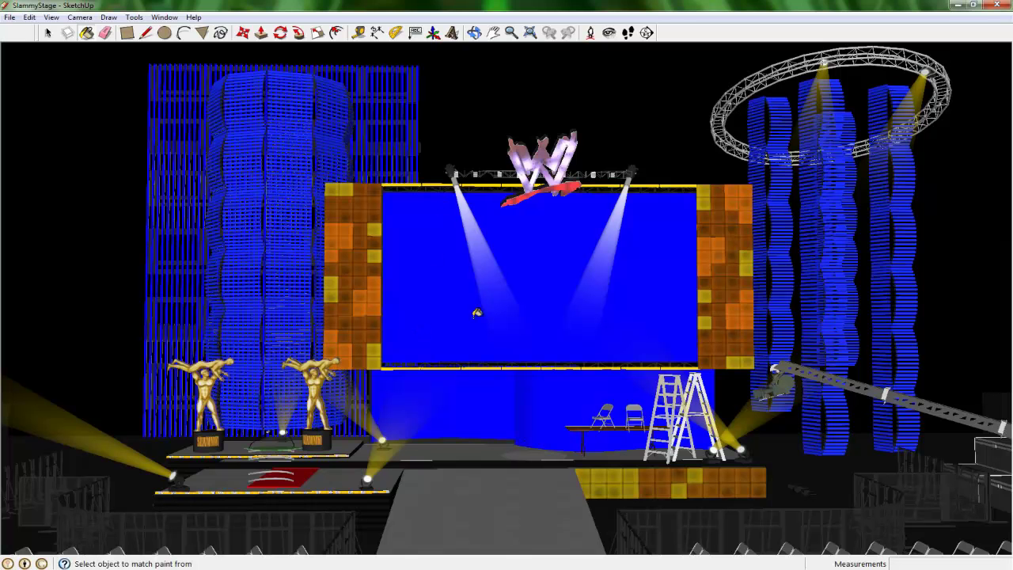
left_click(48, 32)
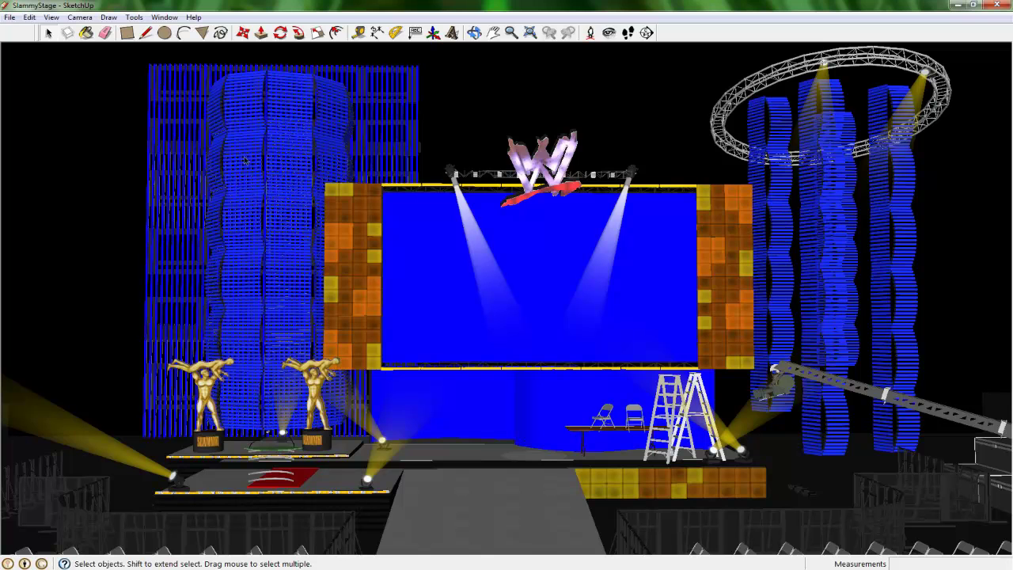
left_click(86, 33)
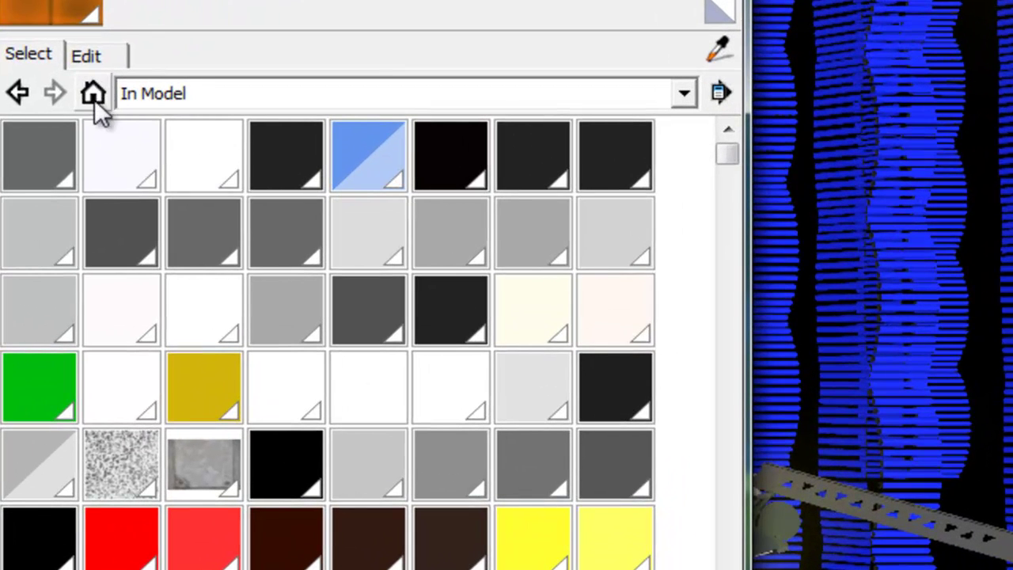
mouse_move(726, 141)
left_mouse_down()
mouse_move(744, 211)
mouse_move(743, 384)
mouse_move(721, 322)
mouse_move(724, 277)
left_mouse_up()
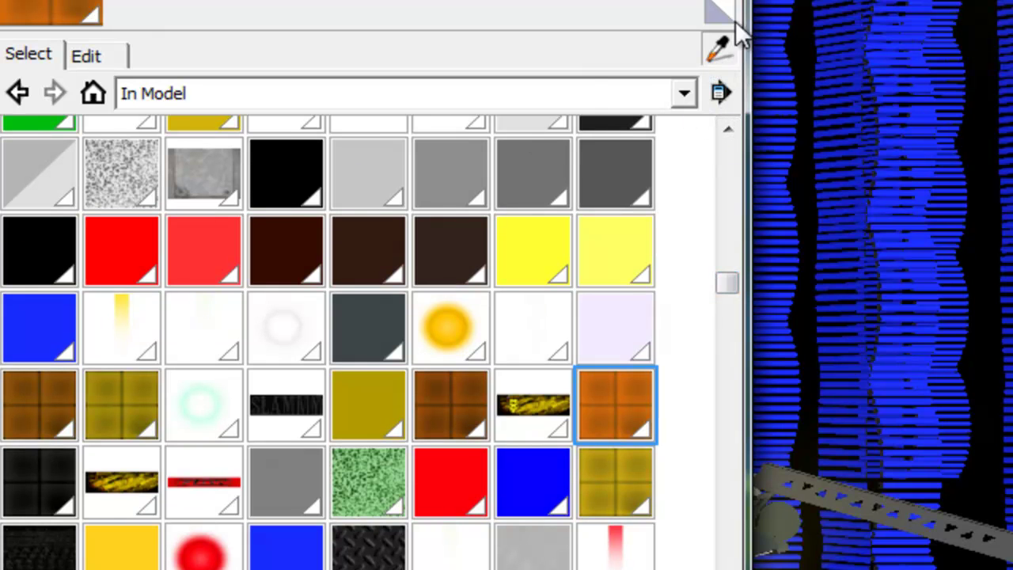
left_click(717, 41)
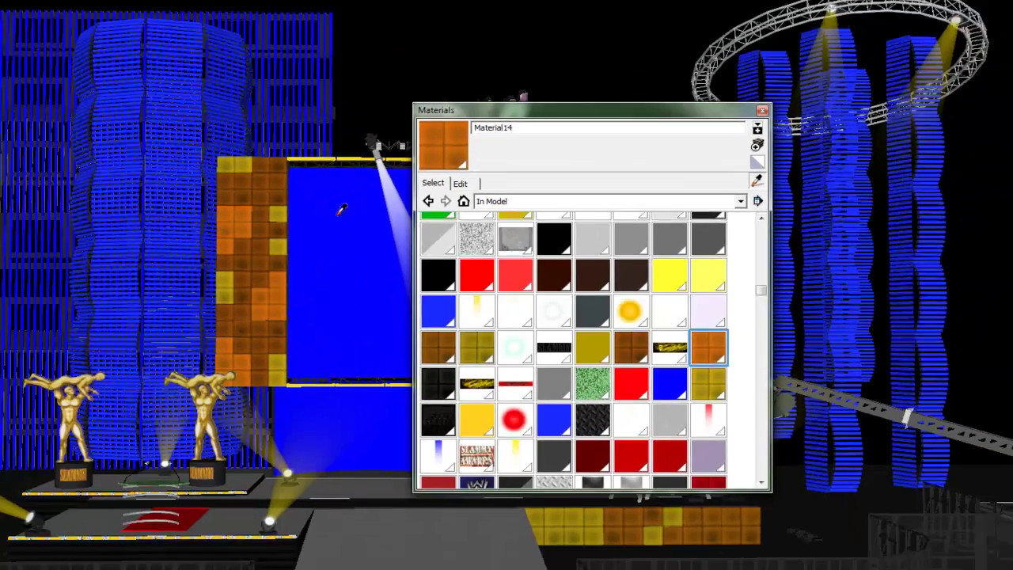
left_click(425, 237)
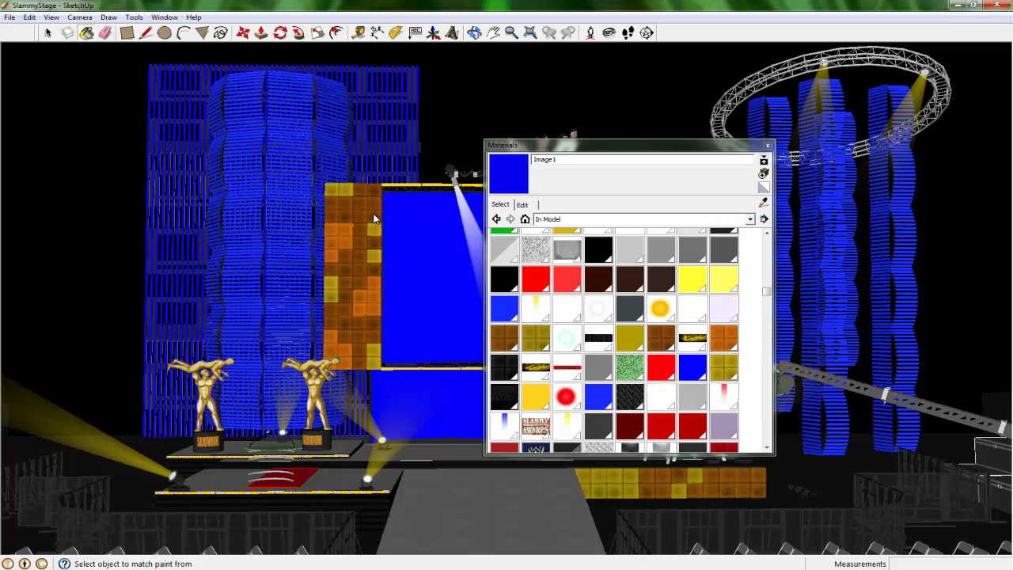
Tint material13 (orange side-panel tiles) blue, revert it to orange, and close the Materials window
left_click(362, 257)
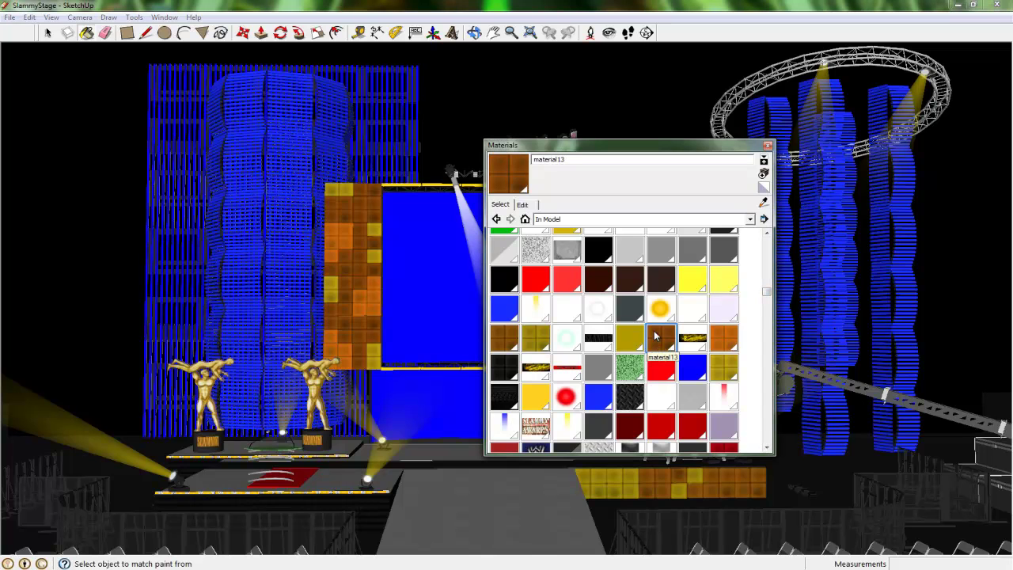
double_click(665, 341)
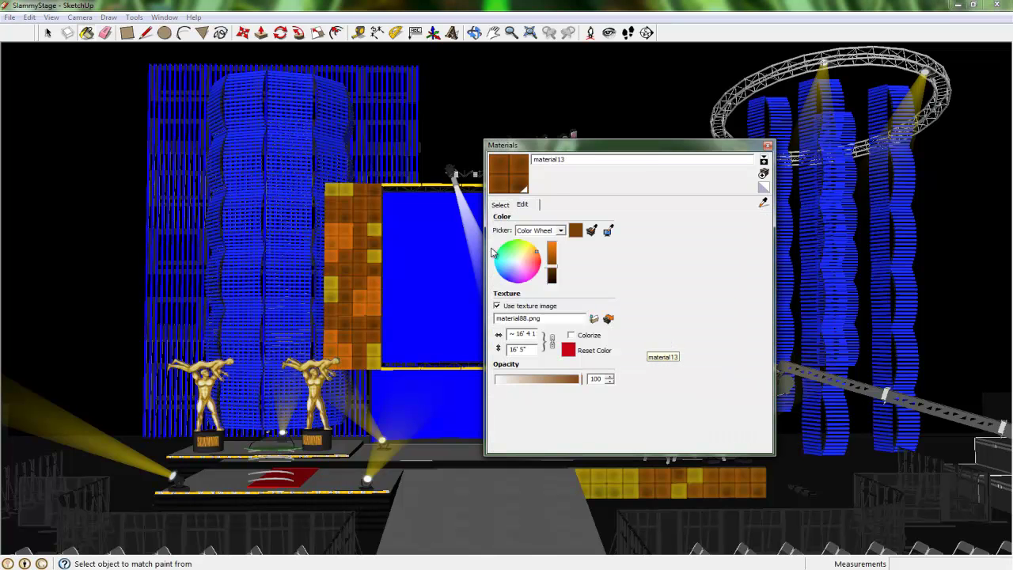
left_click(504, 279)
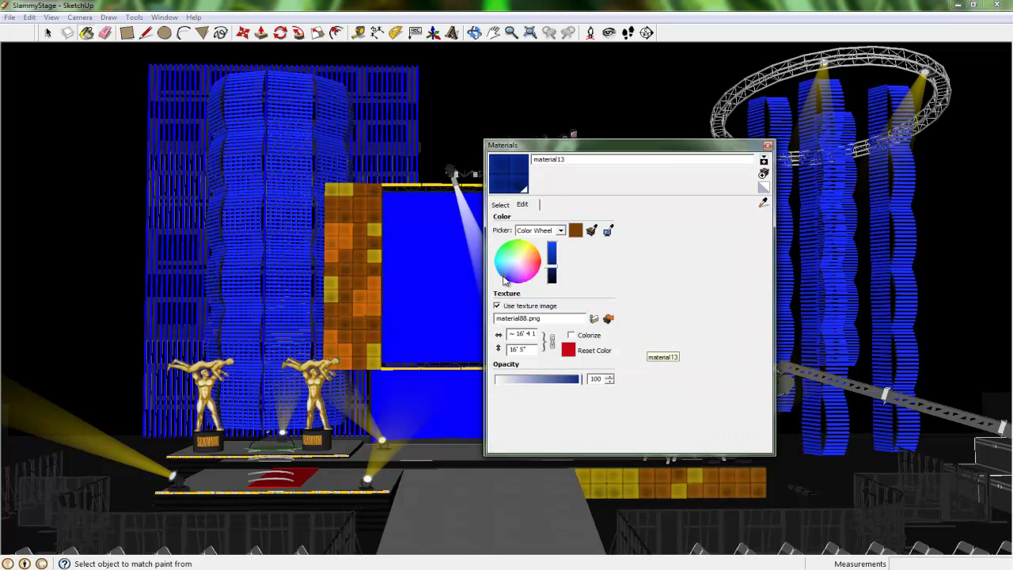
left_click(361, 295)
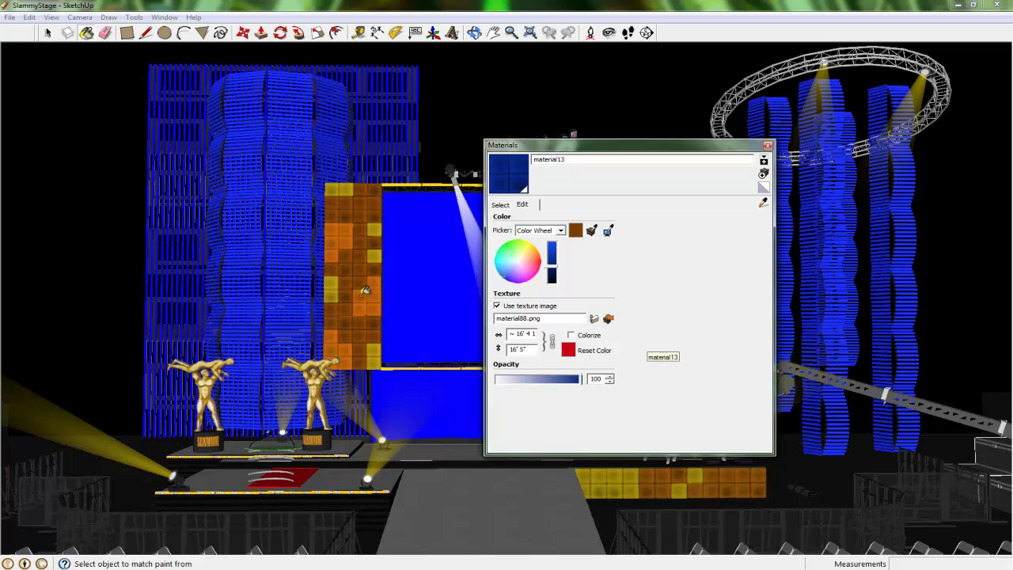
left_click(537, 251)
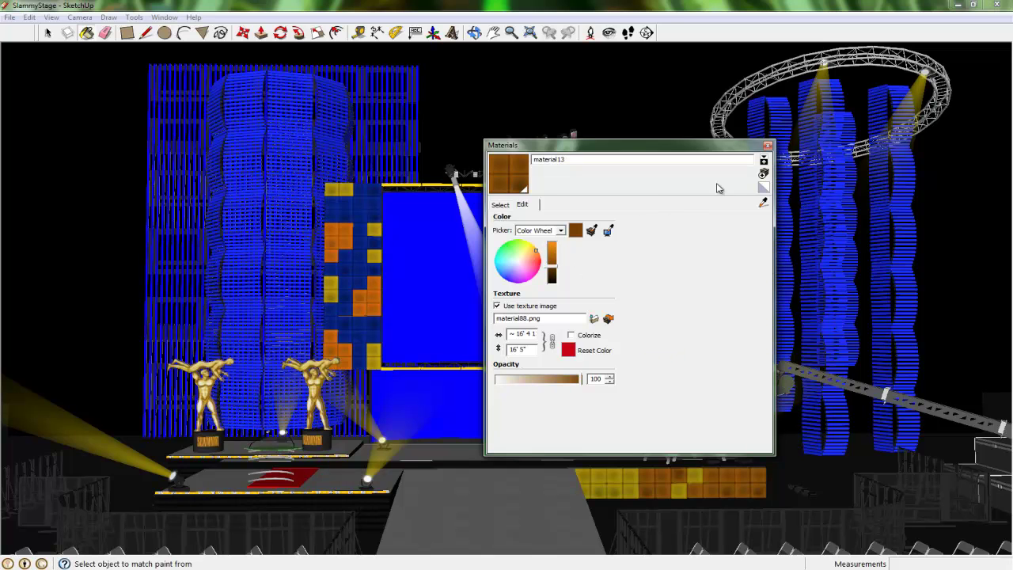
left_click(767, 146)
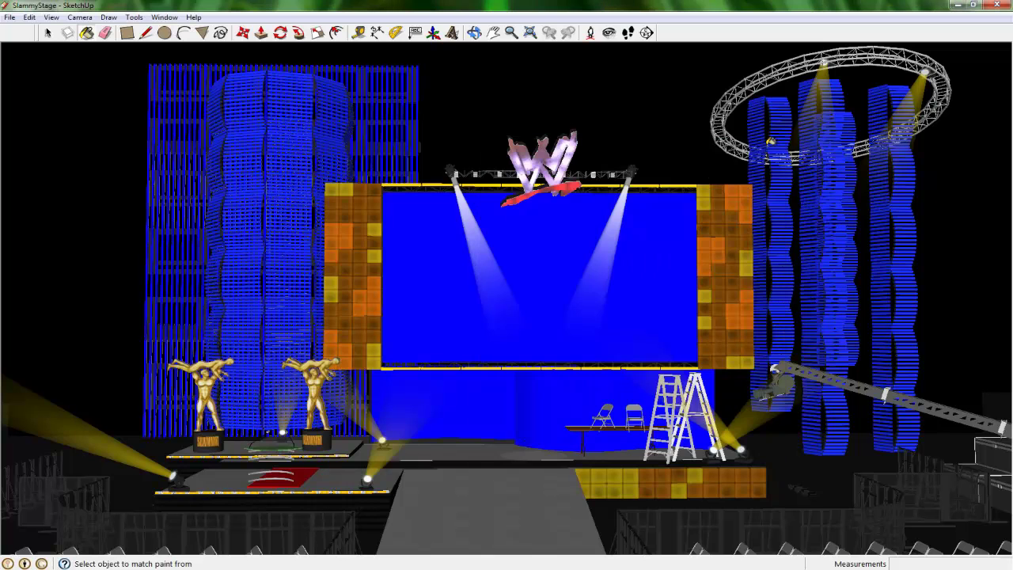
Export the stage view as a 2D graphic named SlammyStage in My Documents
left_click(9, 17)
mouse_move(36, 208)
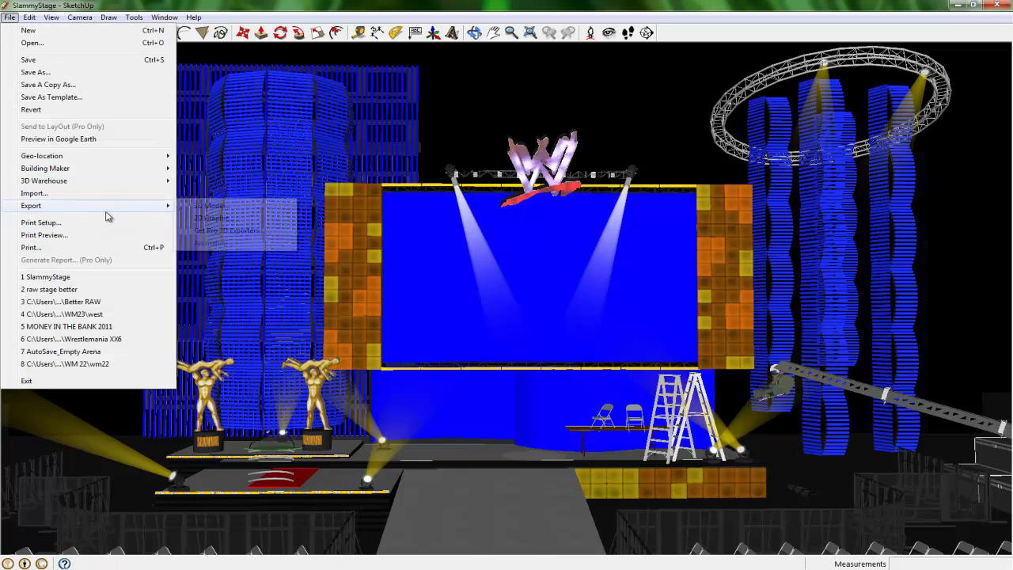
mouse_move(6, 13)
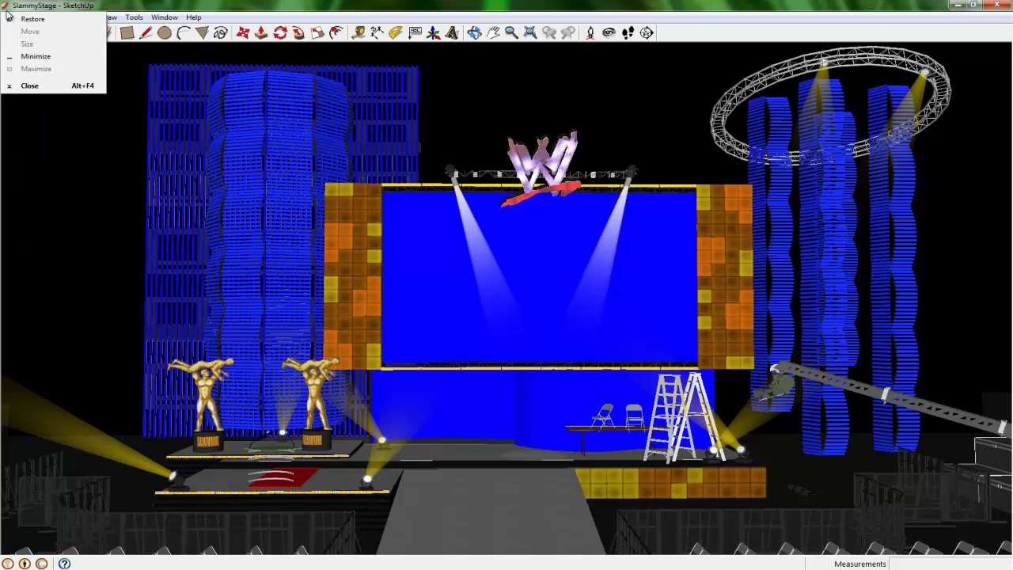
key("Escape")
left_click(9, 16)
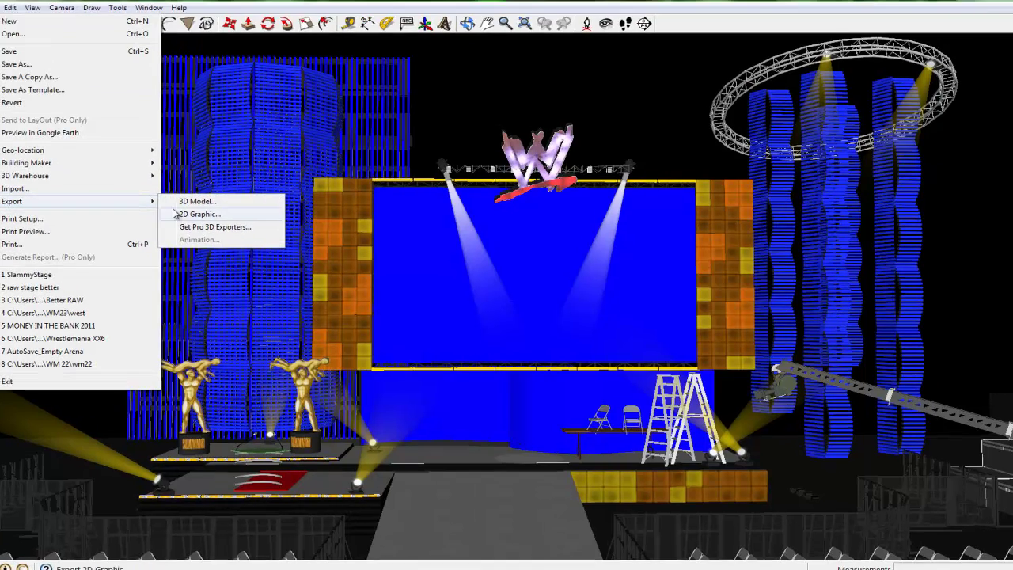
left_click(174, 213)
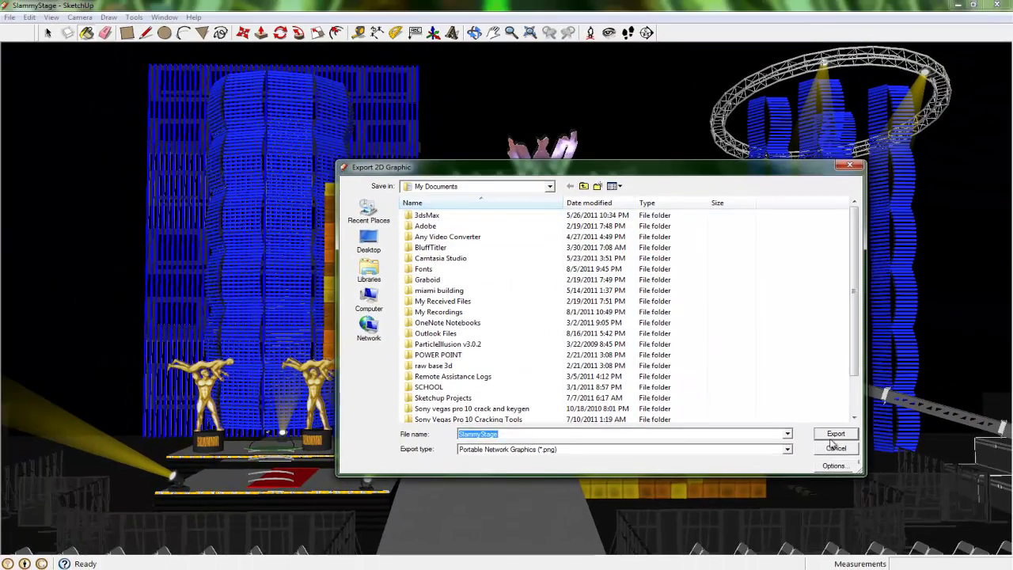
left_click(922, 489)
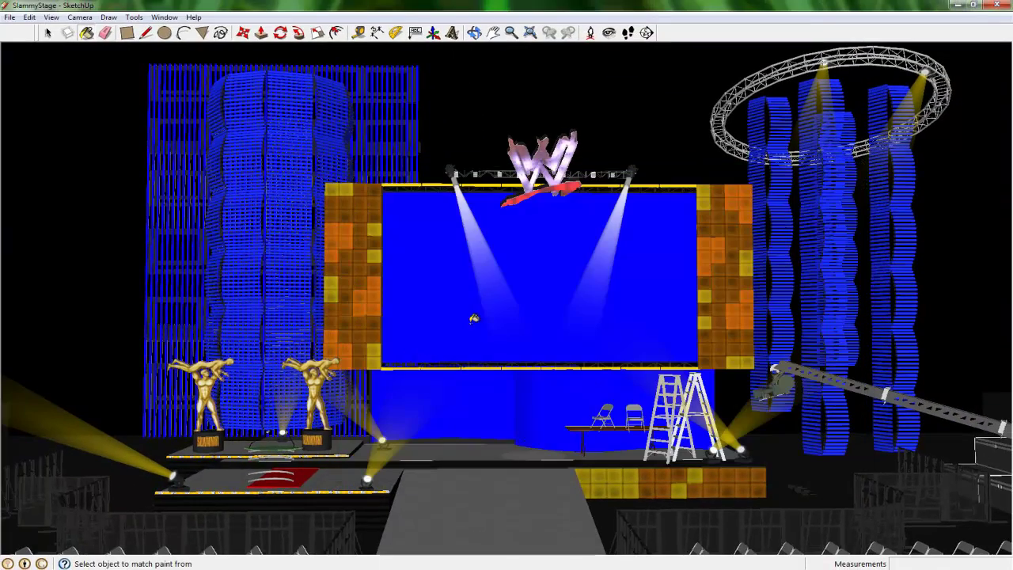
Export the 2D graphic again with JPEG chosen as the export type
left_click(9, 16)
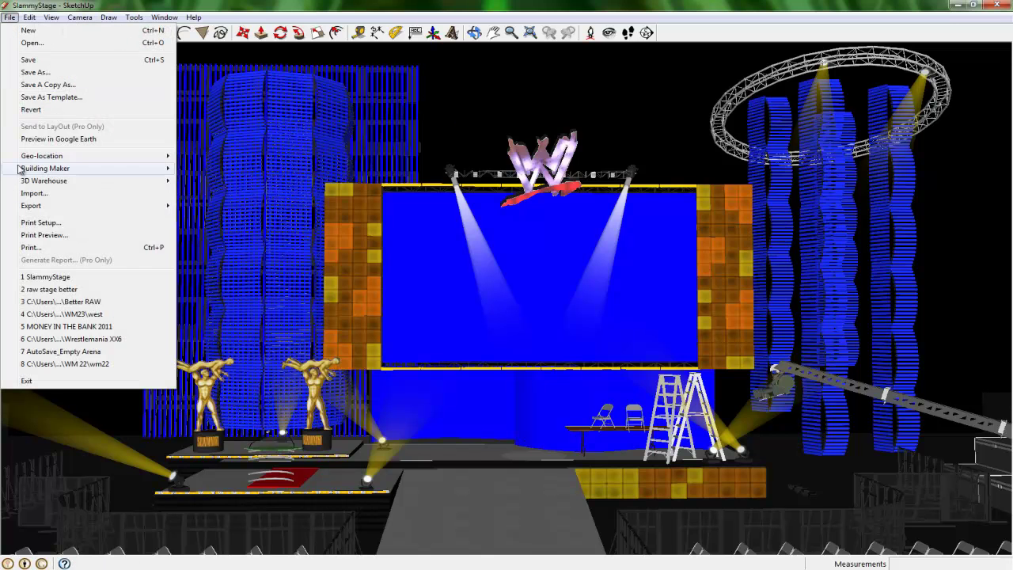
mouse_move(33, 208)
left_click(237, 224)
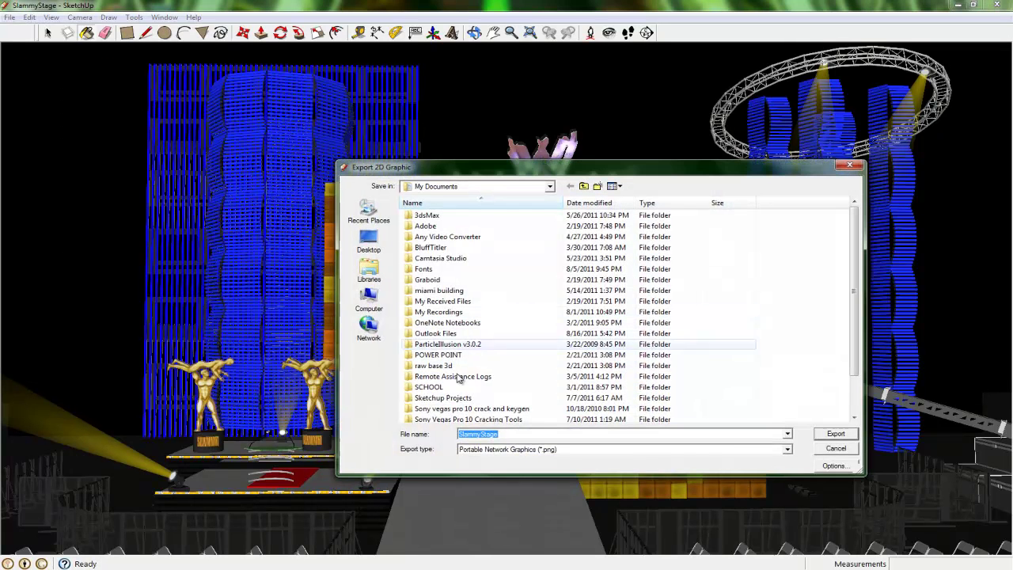
left_click(788, 448)
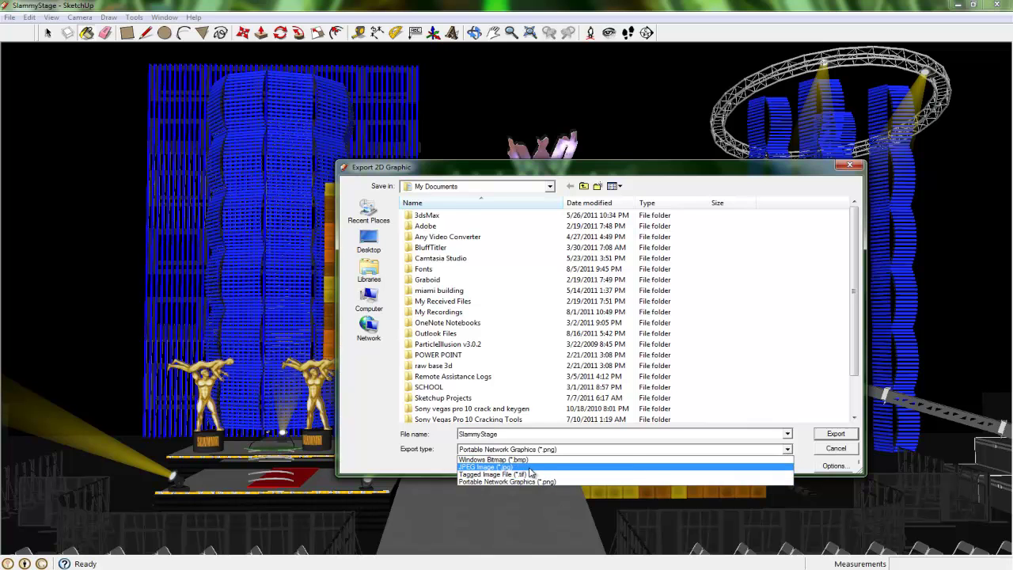
left_click(838, 435)
left_click(838, 449)
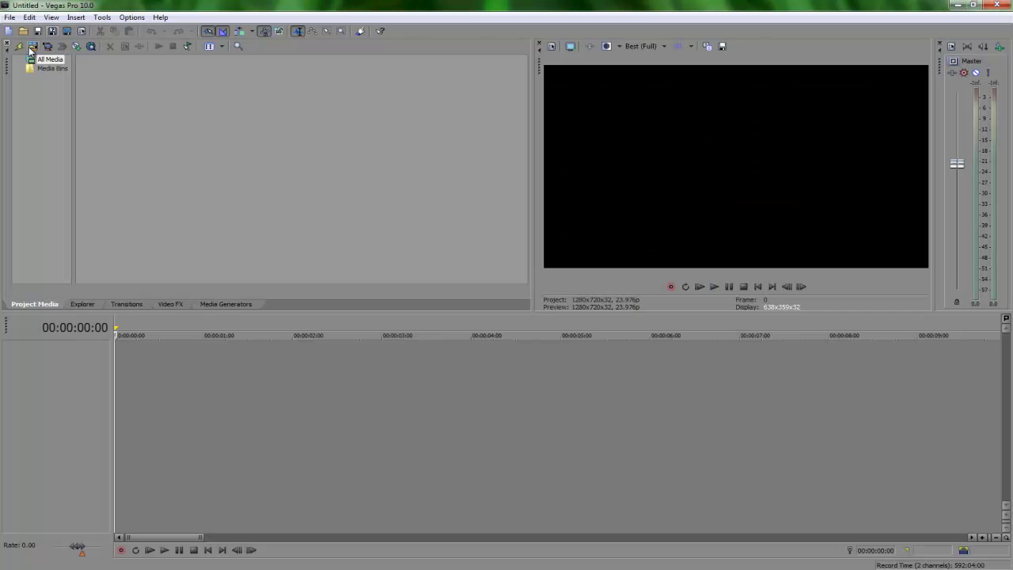
In Import Media, browse through Documents into the Sketchup Projects folder
left_click(31, 49)
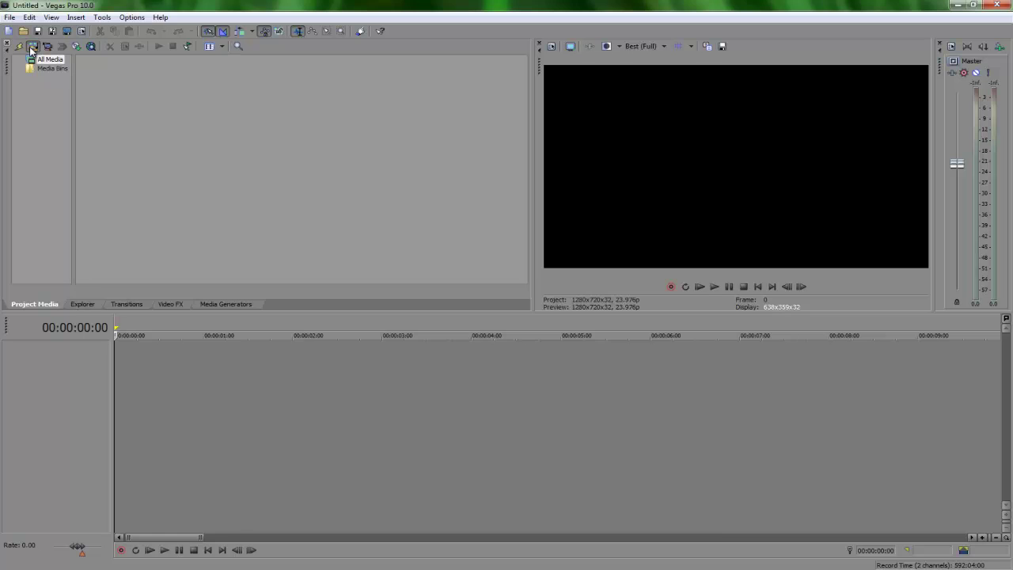
left_click(674, 440)
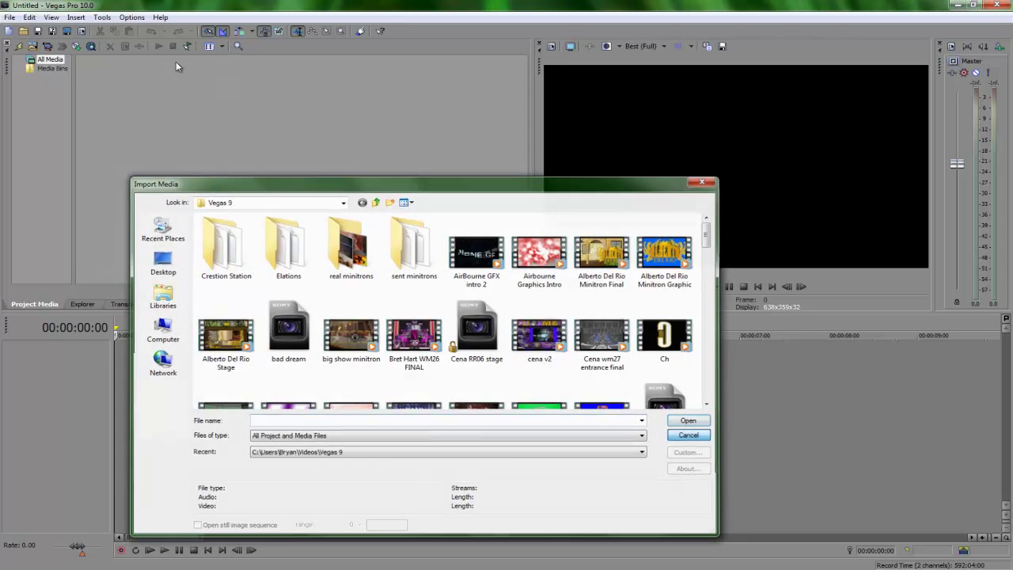
left_click(33, 48)
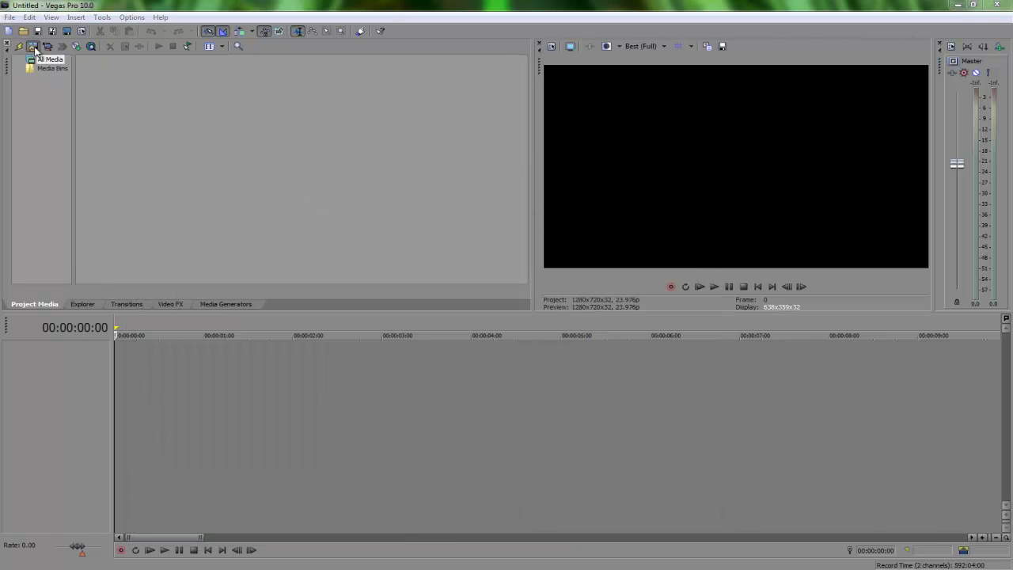
left_click(160, 297)
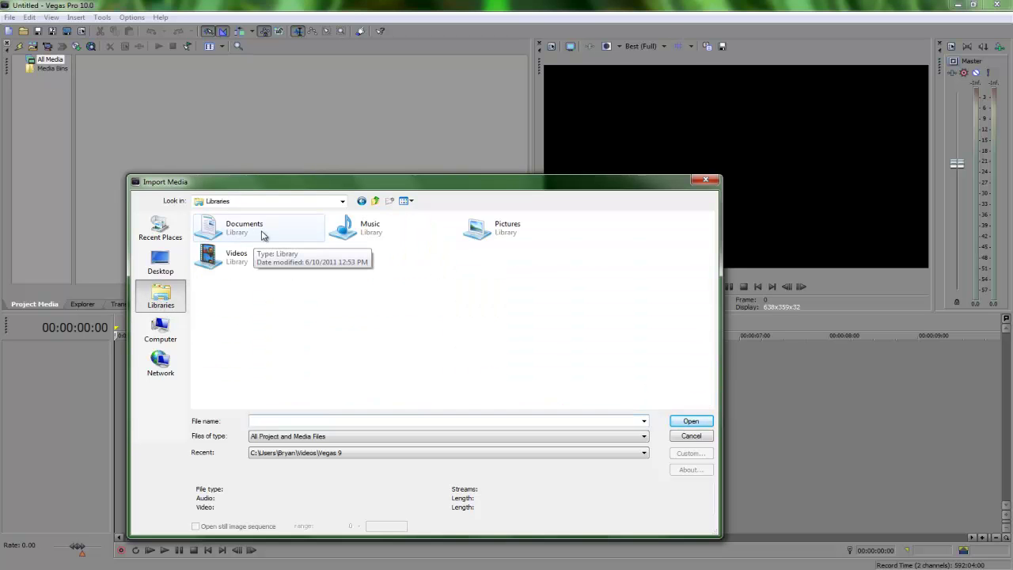
double_click(261, 236)
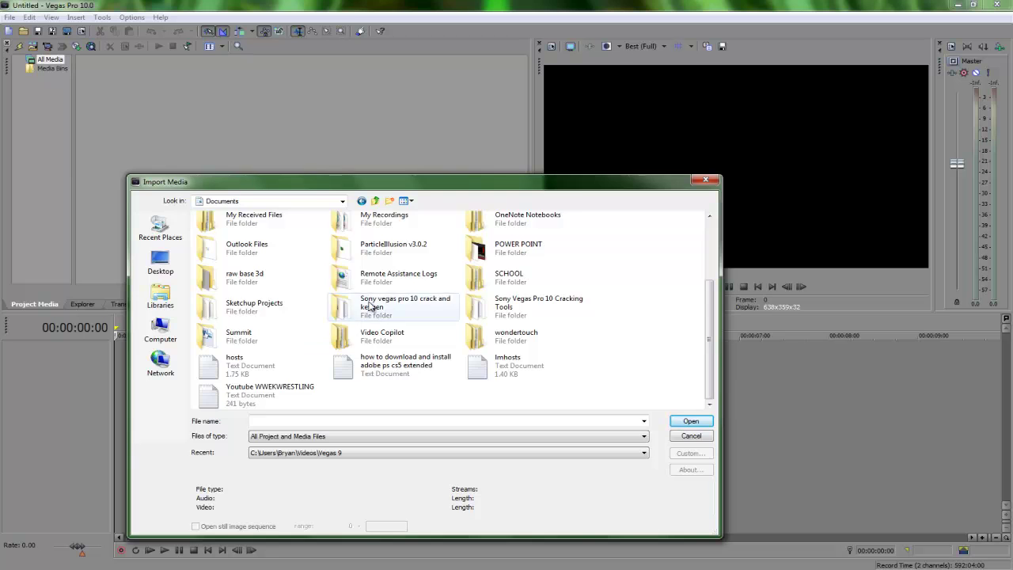
double_click(342, 304)
left_click(361, 200)
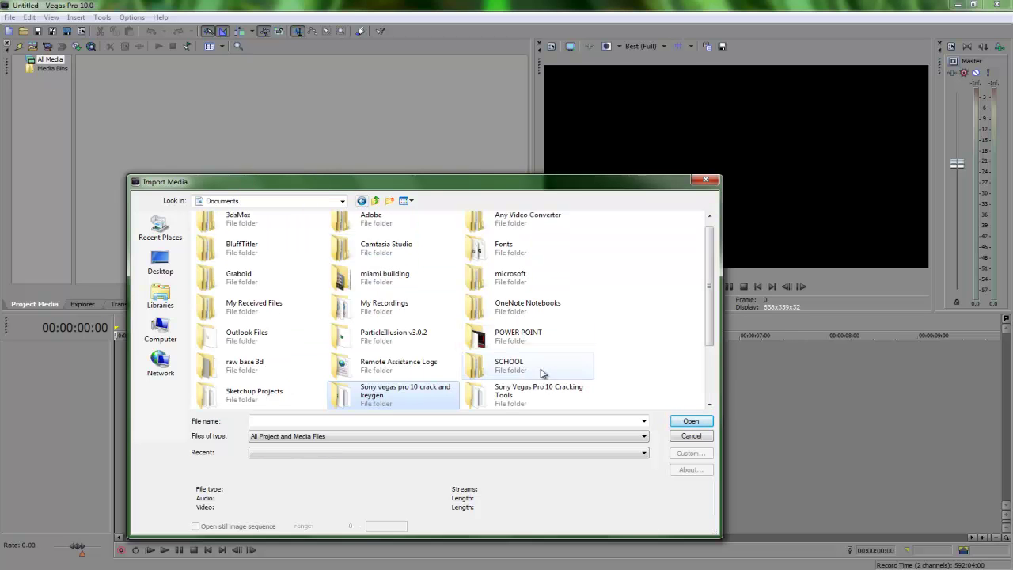
double_click(292, 393)
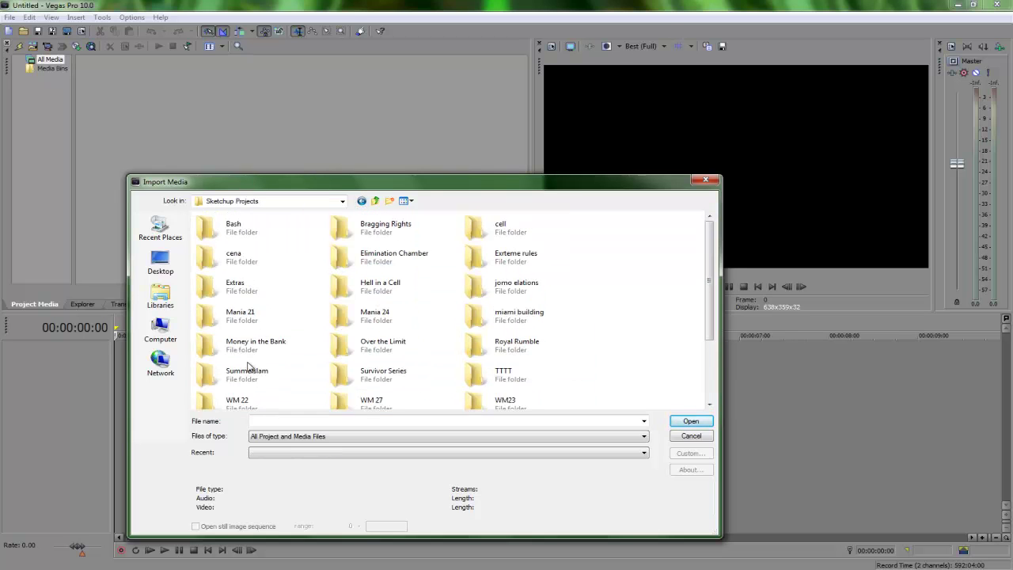
double_click(255, 316)
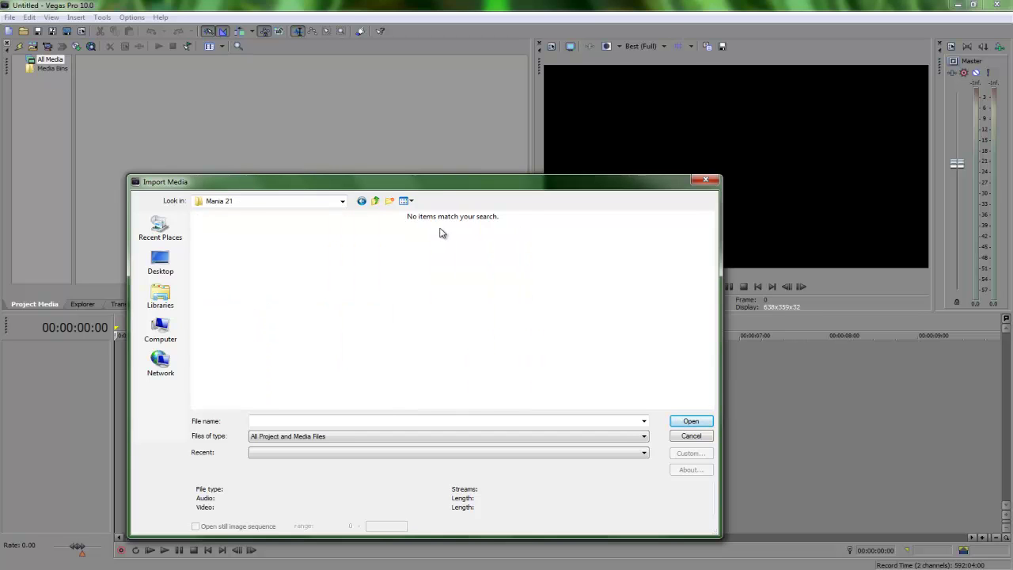
left_click(361, 202)
Import ec 2.png from the Elimination Chamber folder and place it on a timeline track
left_click(502, 288)
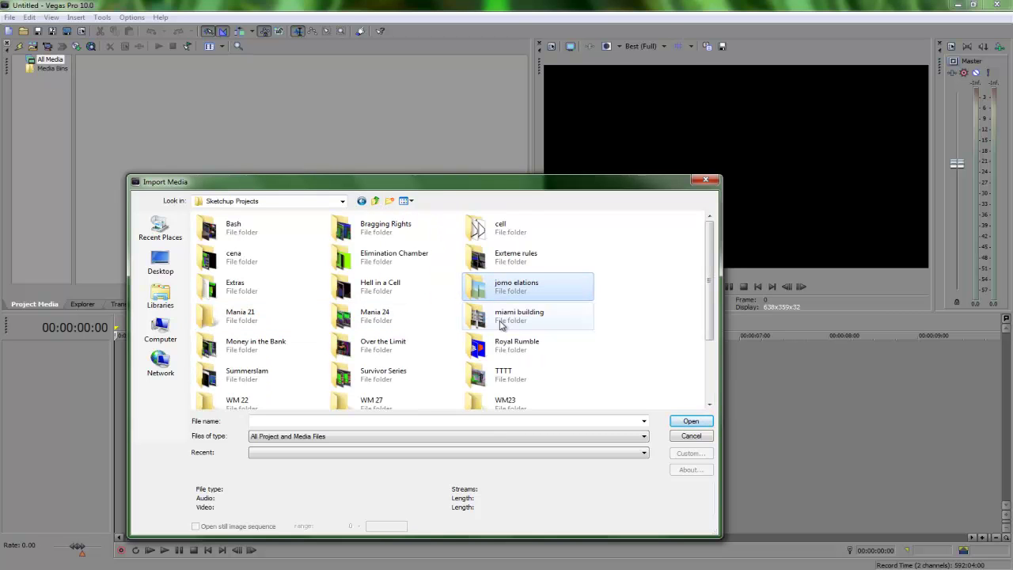
left_click(511, 347)
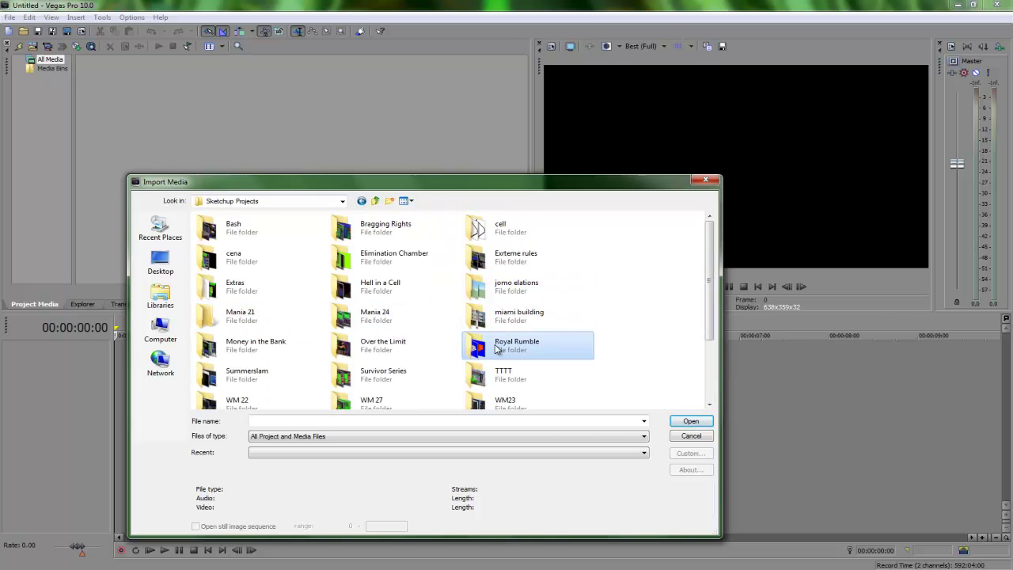
left_click(520, 263)
double_click(388, 267)
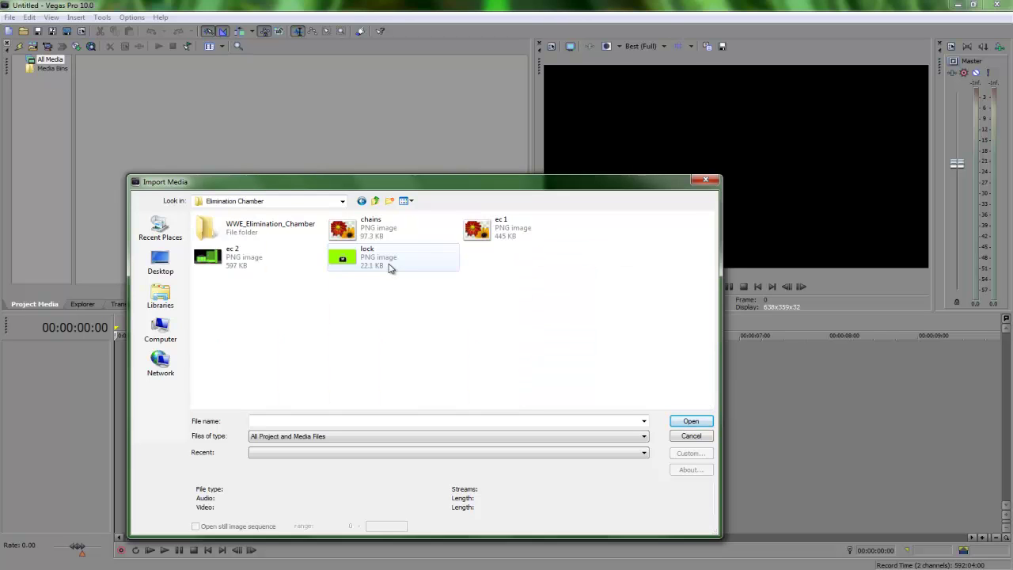
double_click(207, 257)
left_click_drag(114, 75, 145, 358)
left_click(145, 358)
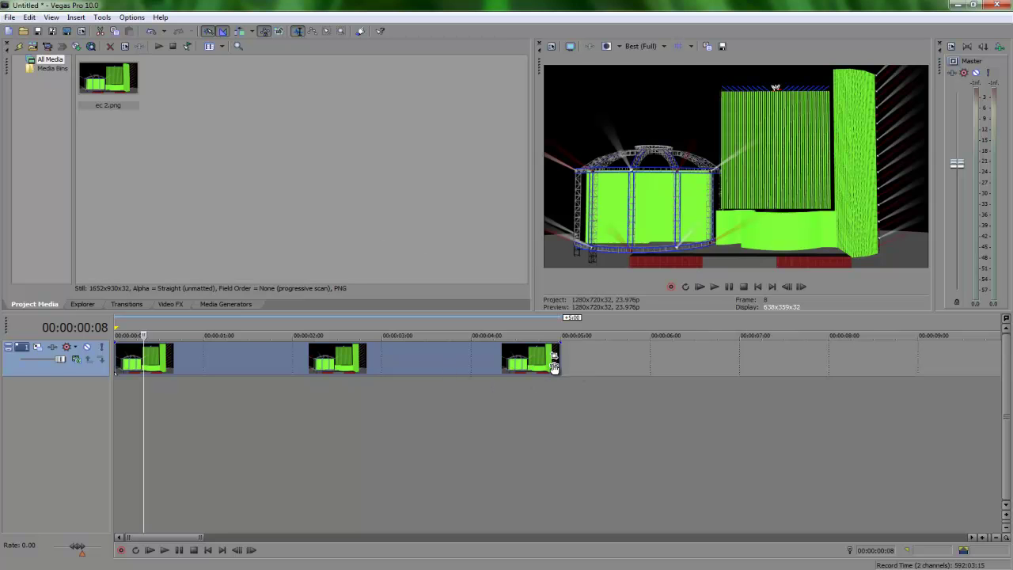
Apply the Sony Chroma Keyer Event FX to the ec 2 stage image event
left_click(554, 360)
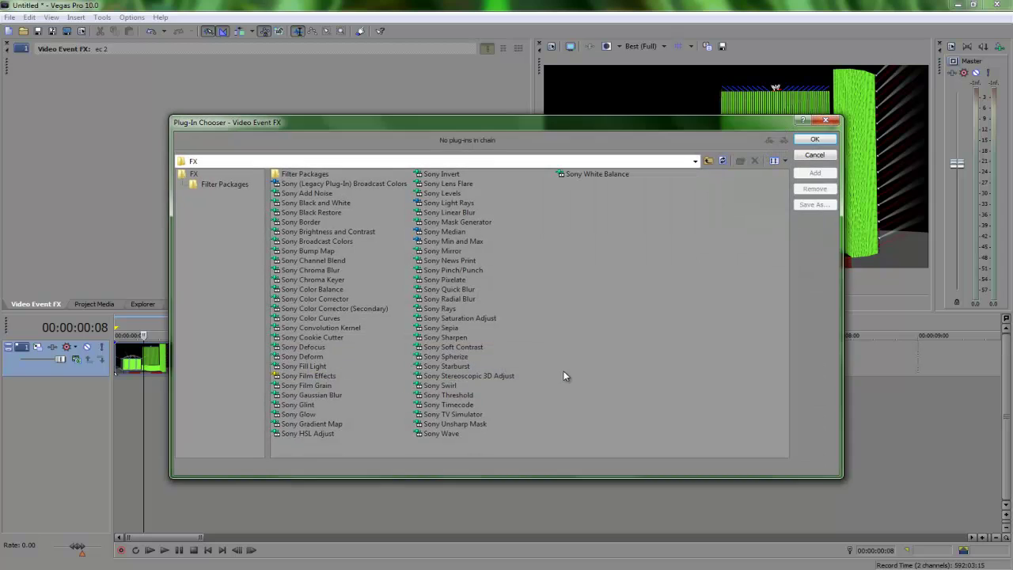
left_click_drag(497, 127, 537, 475)
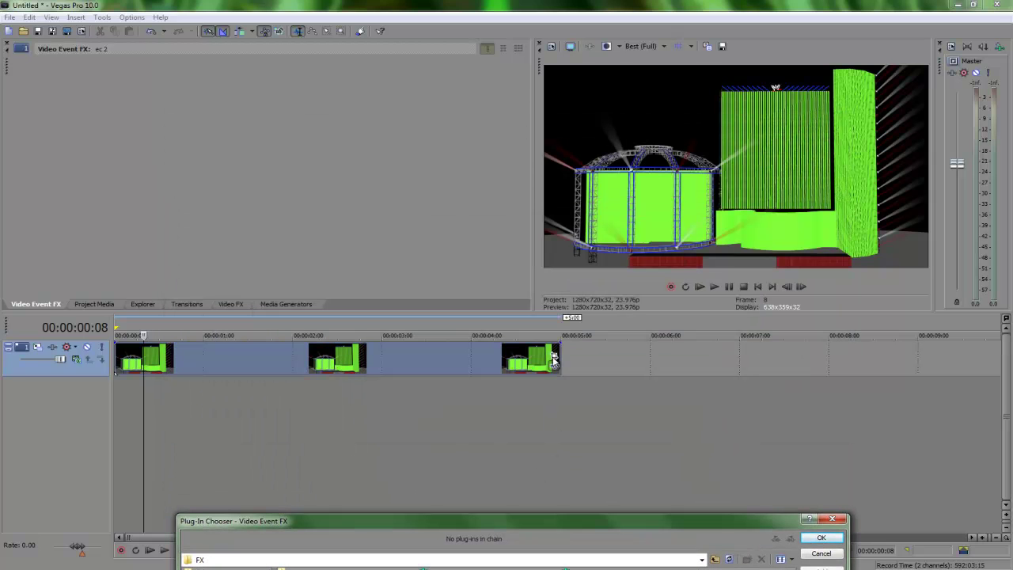
left_click_drag(534, 517, 515, 185)
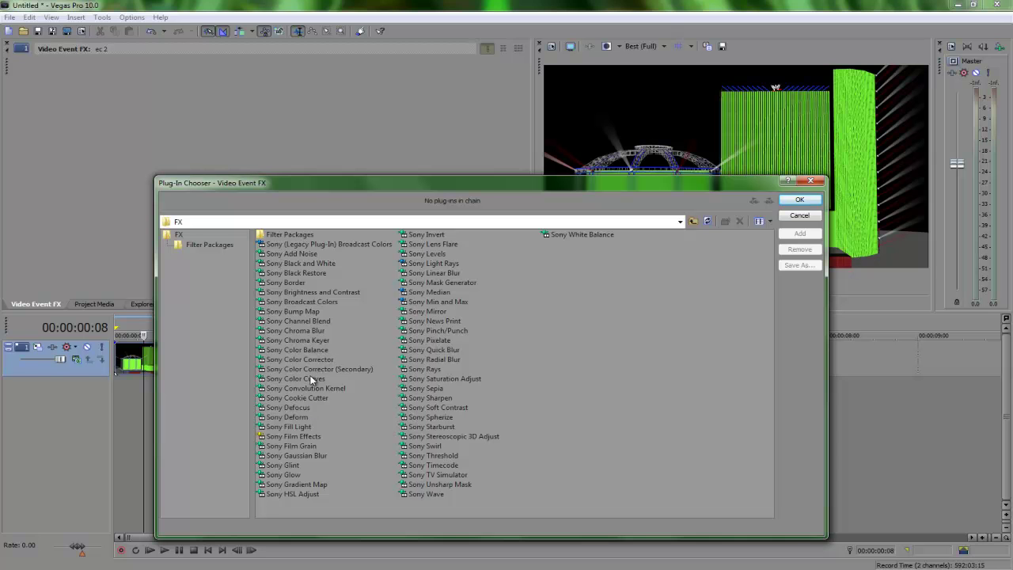
left_click(316, 342)
left_click(788, 235)
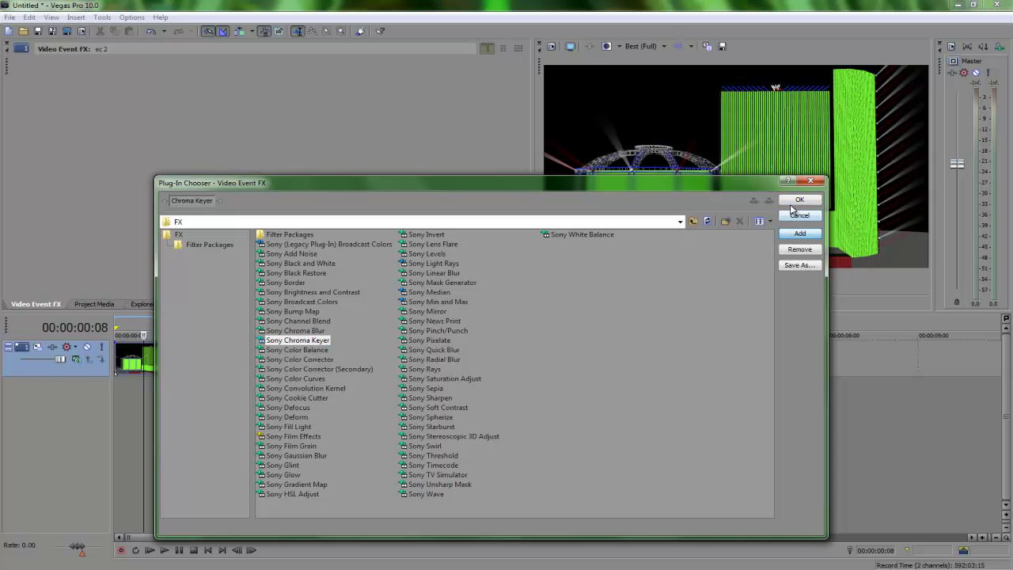
left_click(799, 199)
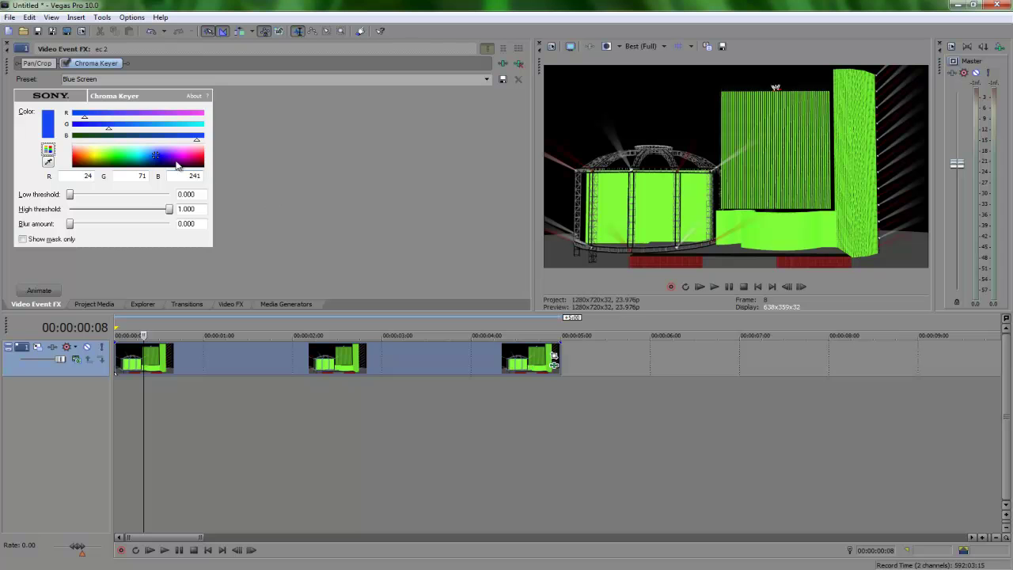
Key out the stage's green (R 129, G 253, B 56), set Low threshold to 0.157, and close the FX window
left_click_drag(176, 161, 115, 157)
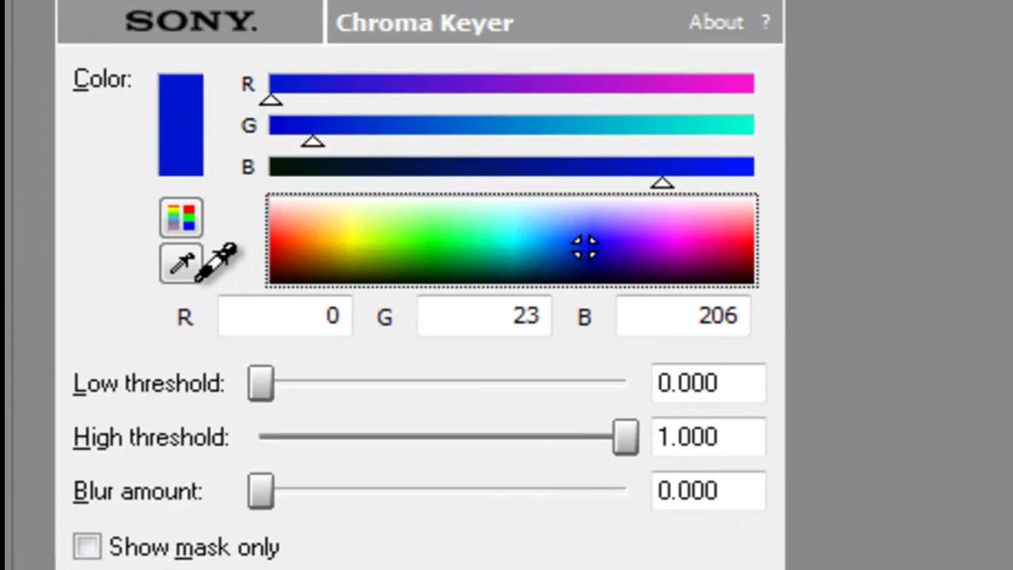
left_click(49, 160)
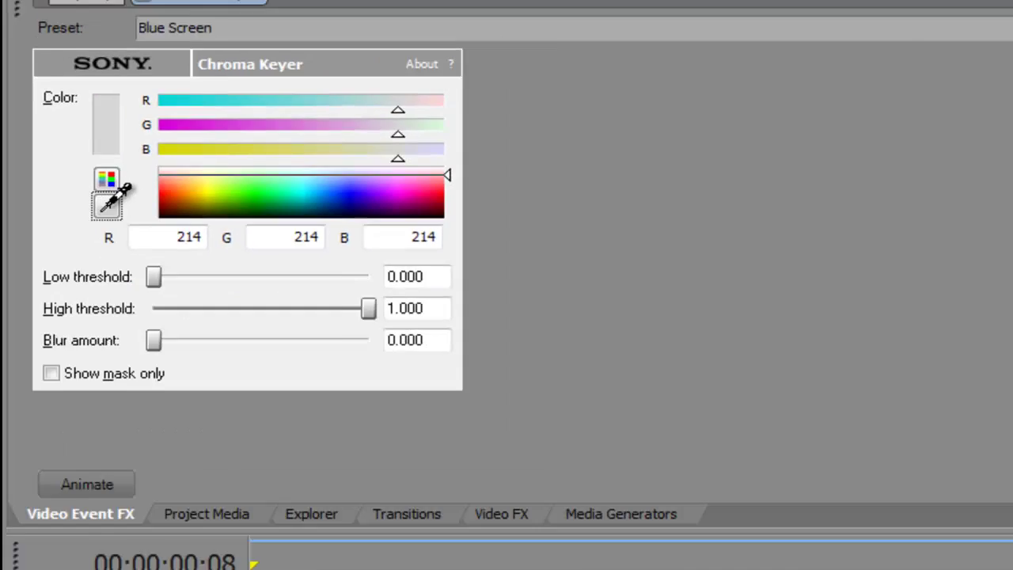
left_click(196, 267)
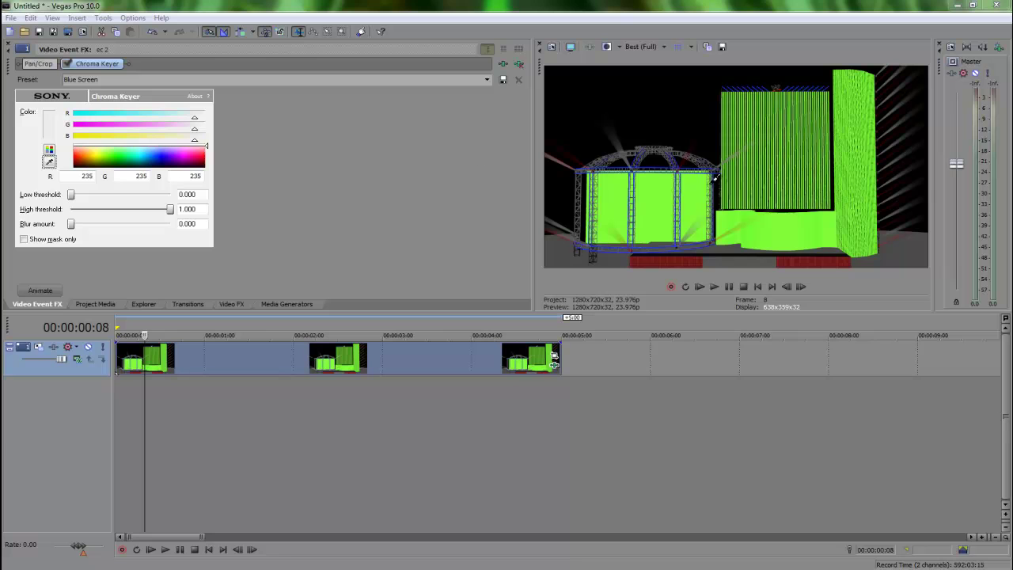
left_click(788, 235)
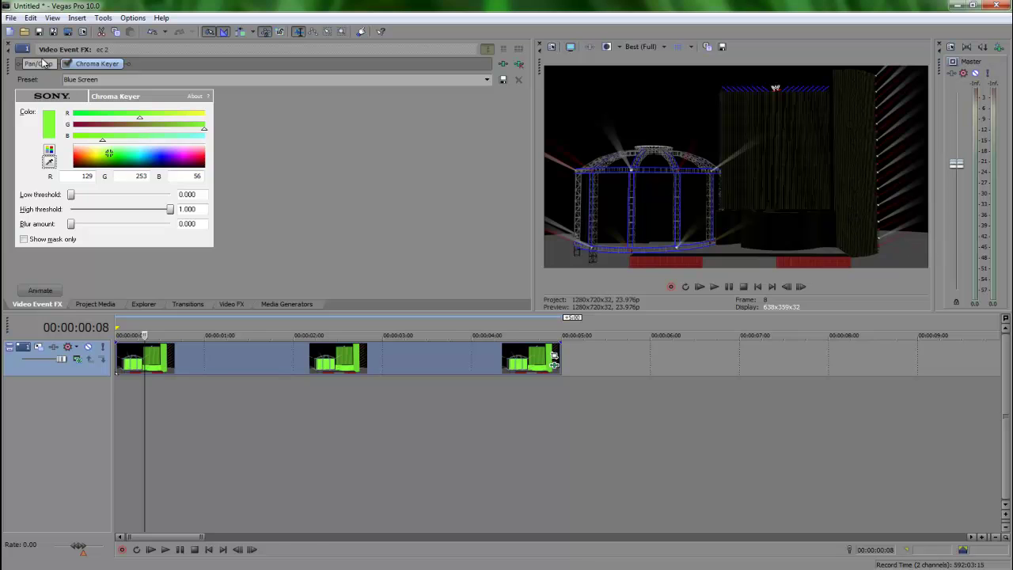
mouse_move(71, 196)
left_mouse_down()
mouse_move(89, 203)
mouse_move(55, 206)
left_mouse_up()
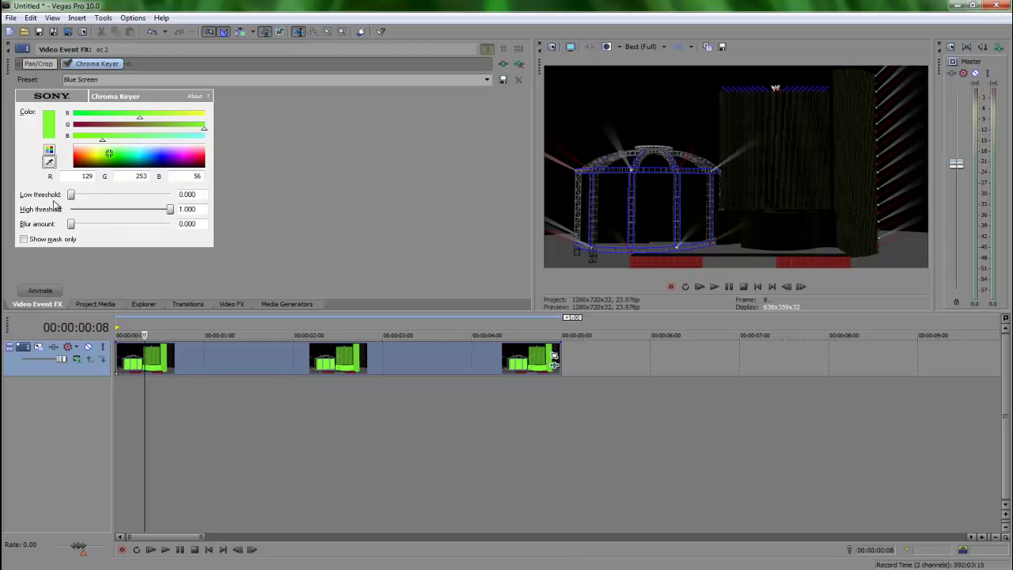
left_click(9, 49)
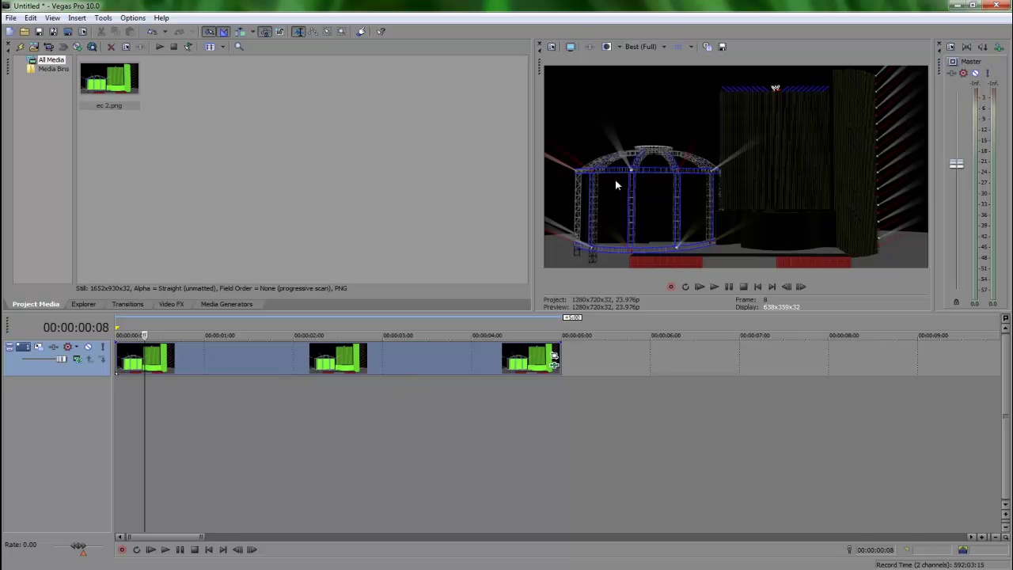
Import Chris Jerico Titantron.mp4 from Videos > WWE Hd > Music or Titantron
left_click(34, 47)
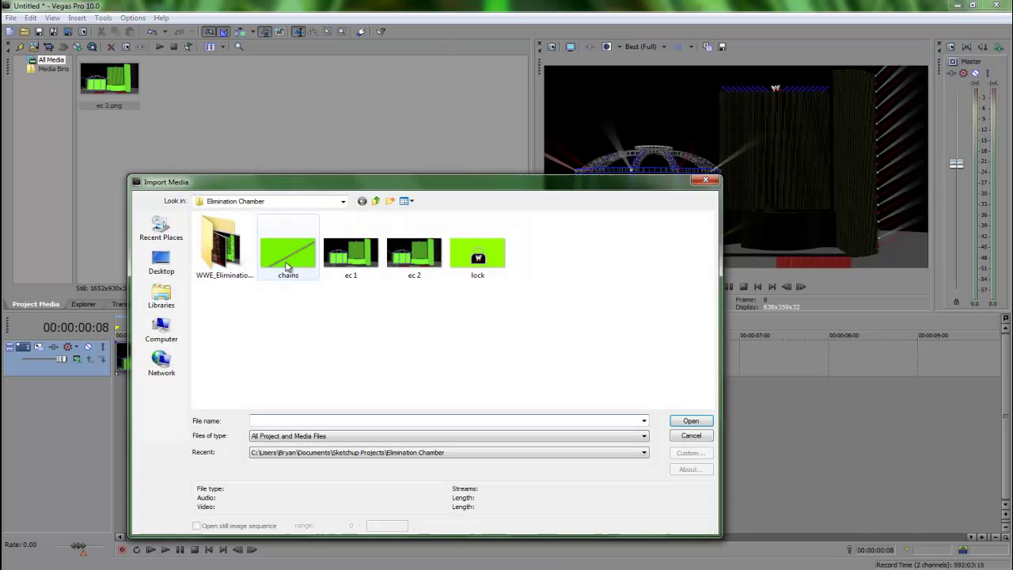
left_click(161, 294)
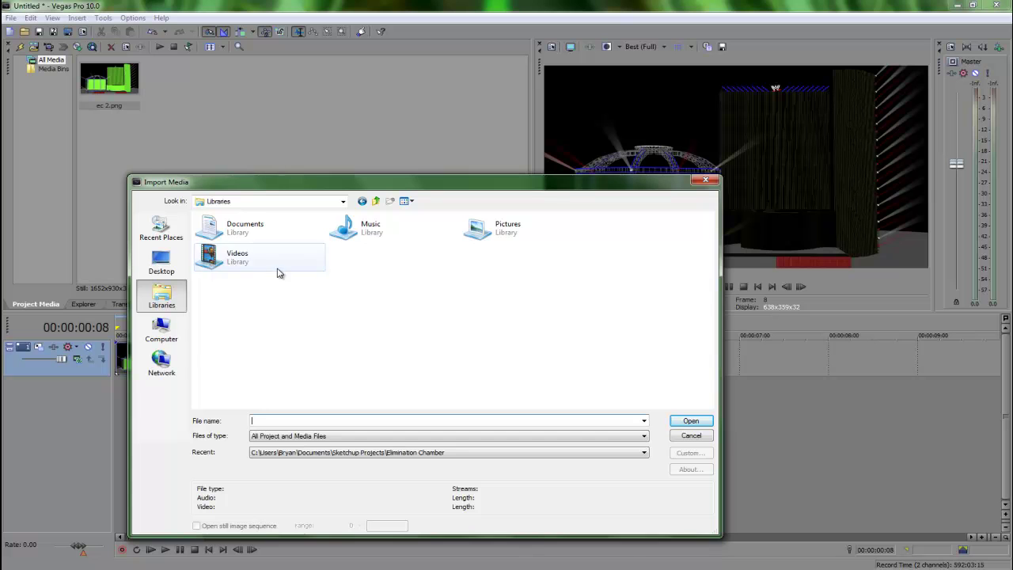
double_click(273, 269)
double_click(355, 368)
double_click(407, 254)
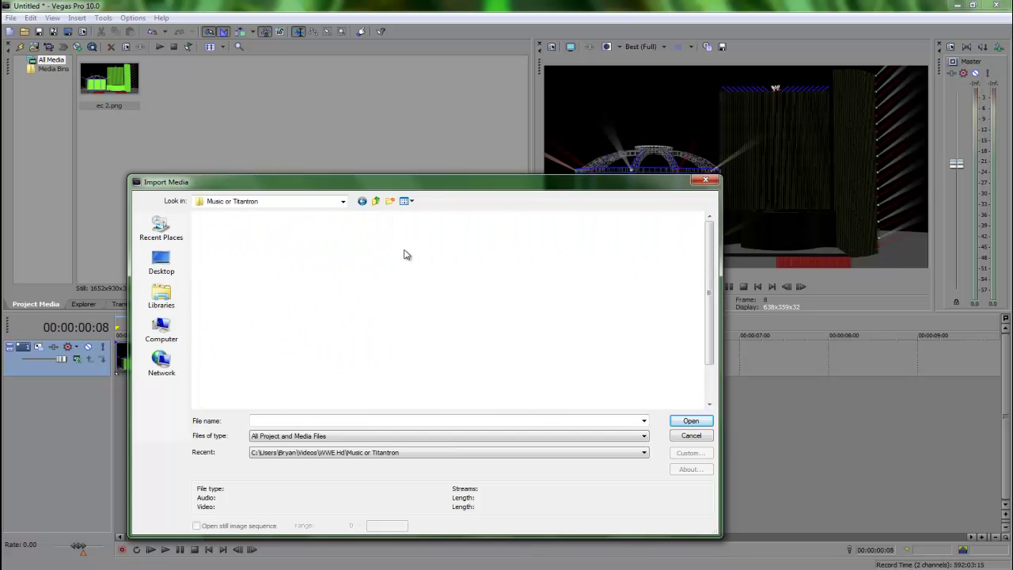
left_click(492, 288)
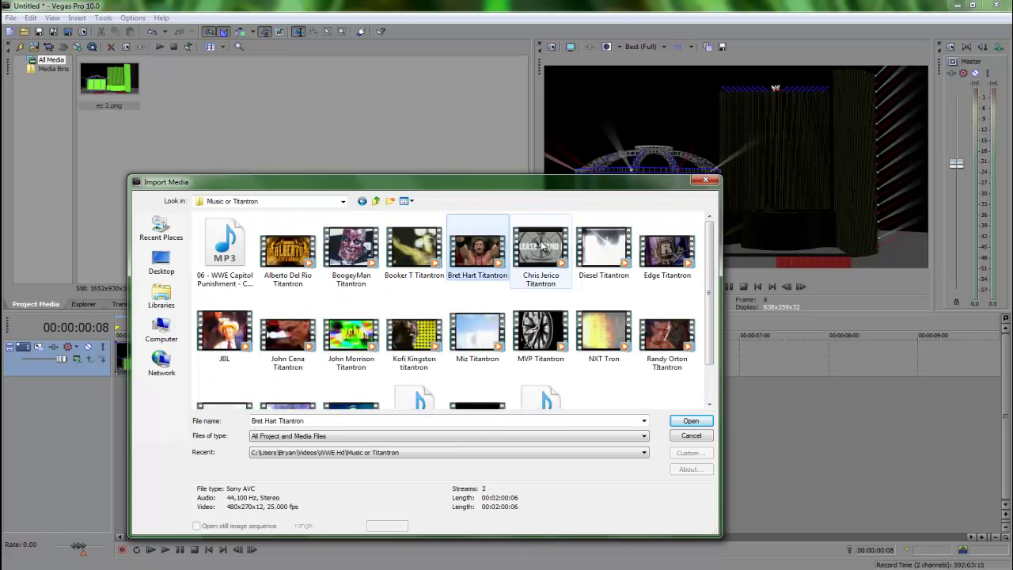
left_click(543, 246)
left_click(691, 420)
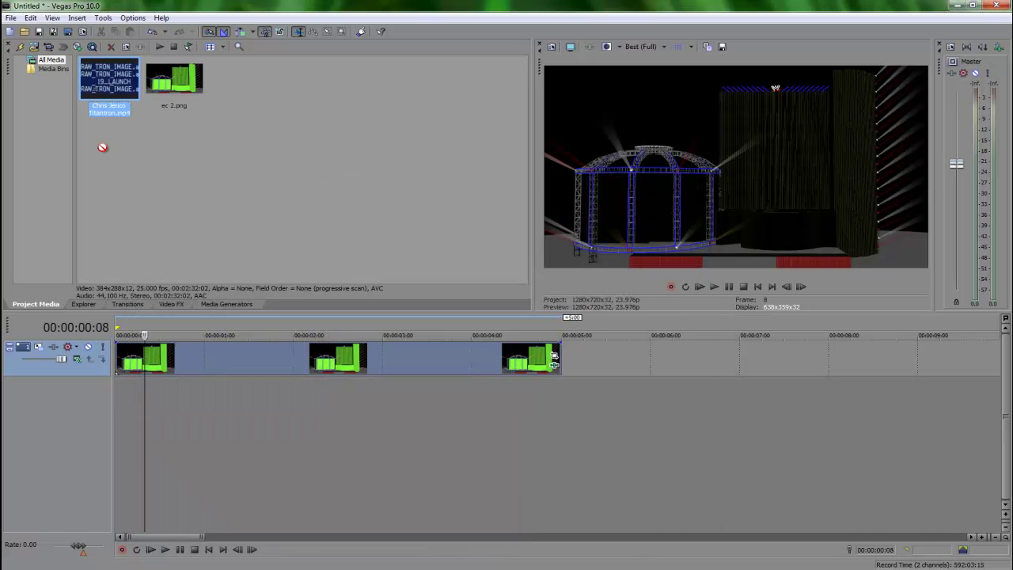
Place the Titantron video on a track below the stage image and trim its start to the beginning
left_click_drag(121, 420, 123, 415)
scroll(178, 383, "down", 3)
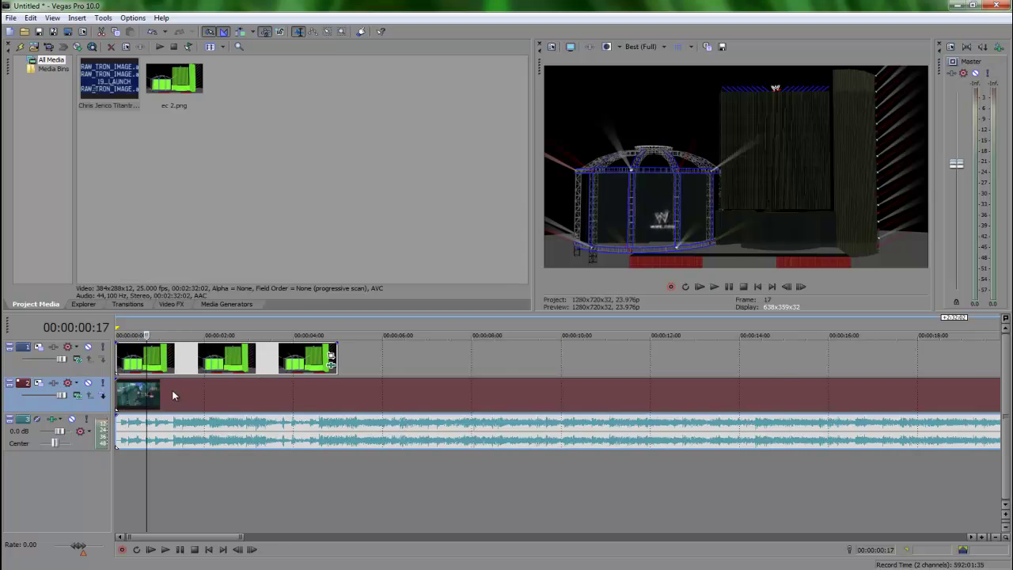
left_click(380, 416)
scroll(378, 414, "down", 3)
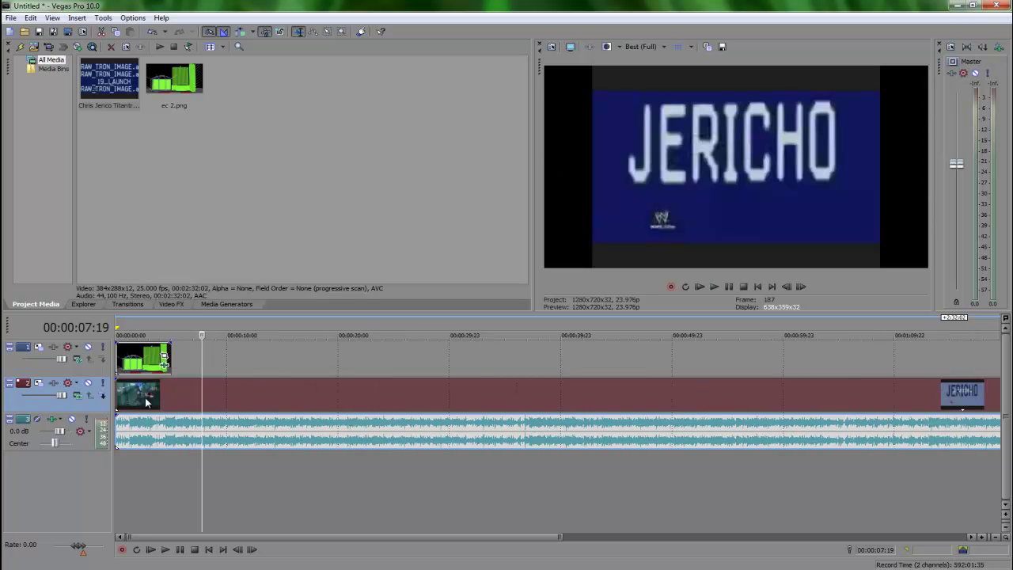
left_click_drag(118, 393, 155, 400)
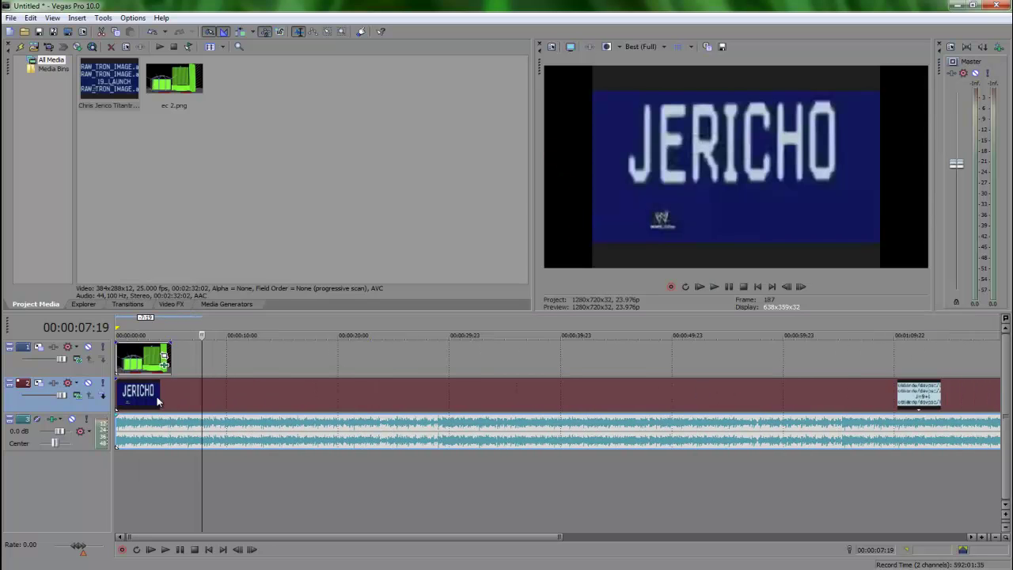
left_click(142, 397)
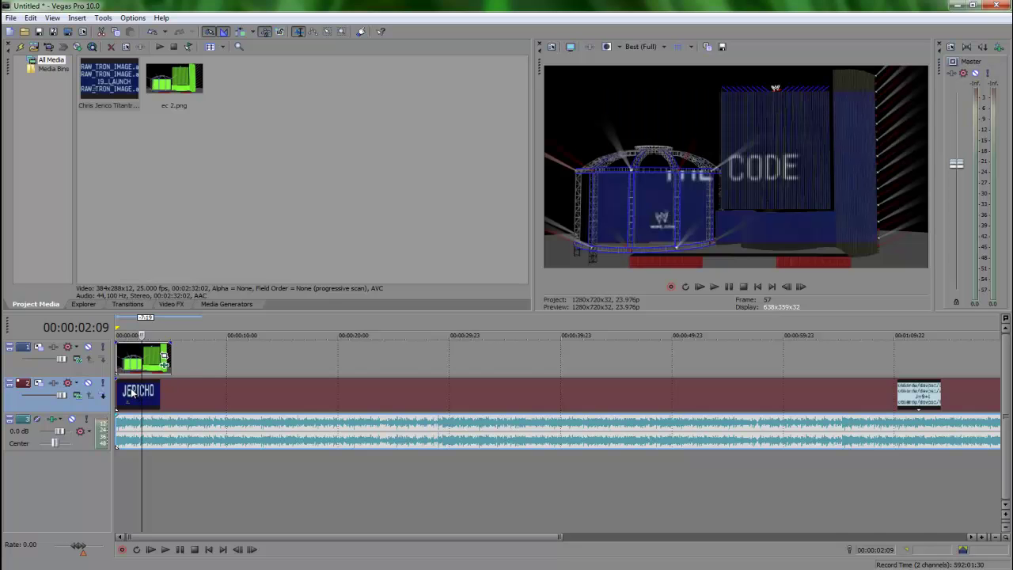
scroll(879, 400, "down", 3)
Resize the Titantron to 796.9×597.7 in Pan/Crop, move it into the dome screen, and preview from the start
left_click(934, 393)
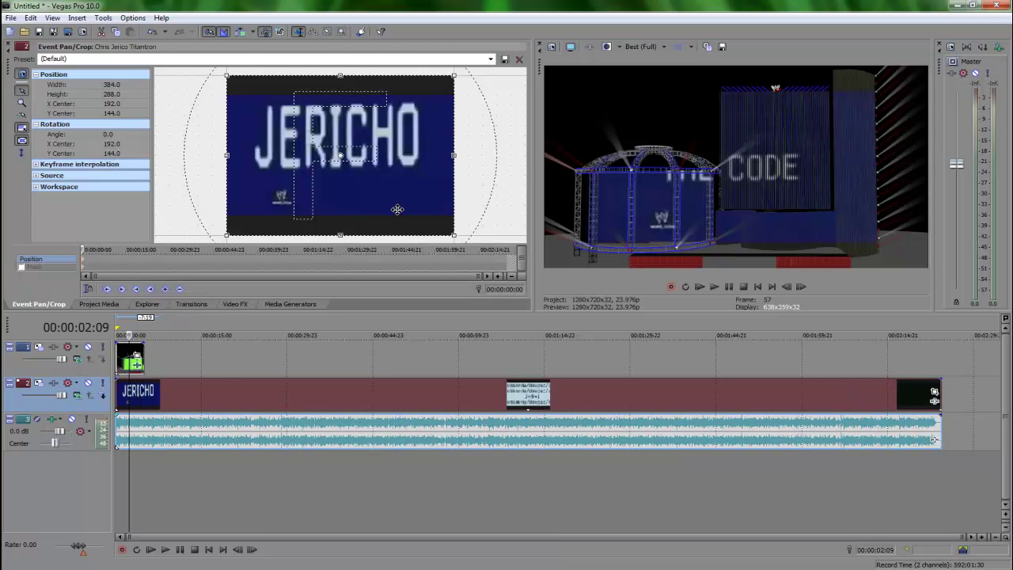
left_click_drag(490, 247, 550, 283)
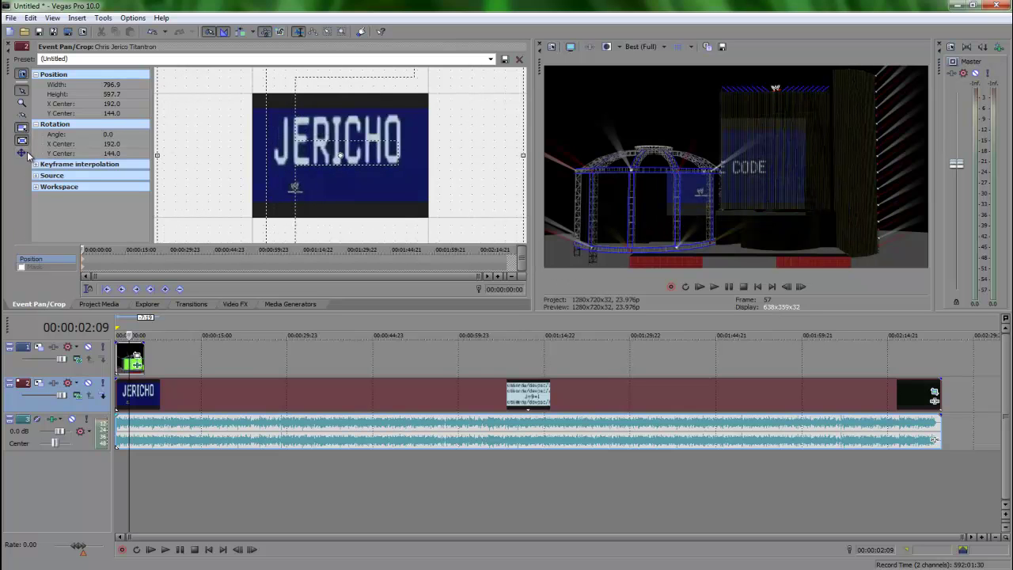
left_click_drag(219, 150, 308, 117)
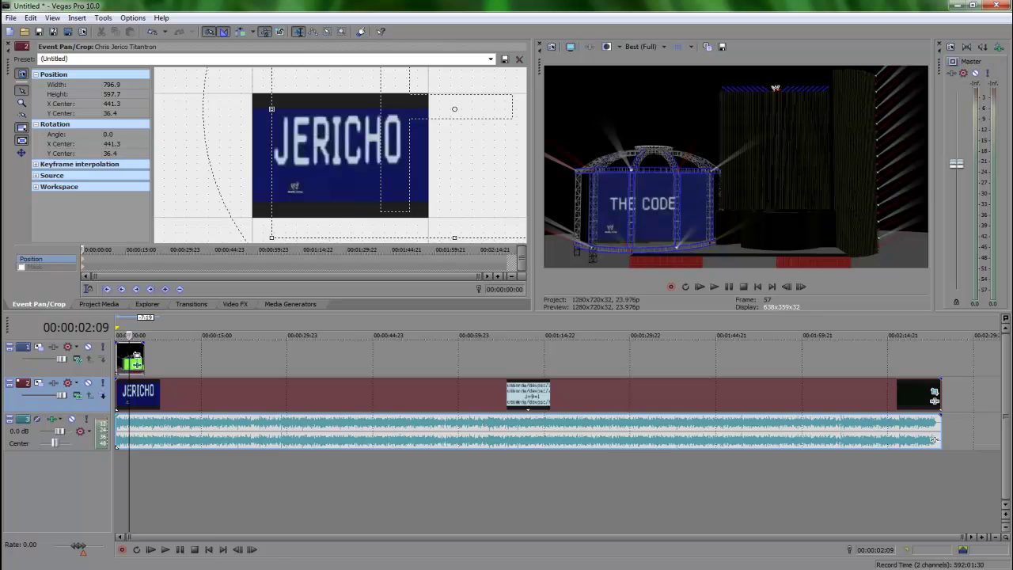
left_click(208, 550)
left_click(165, 549)
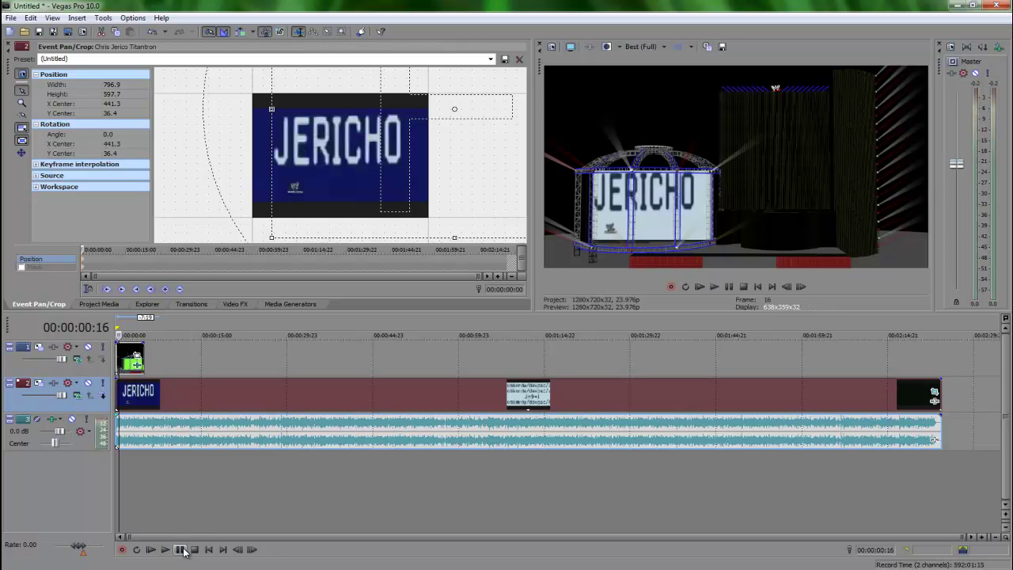
left_click(145, 394)
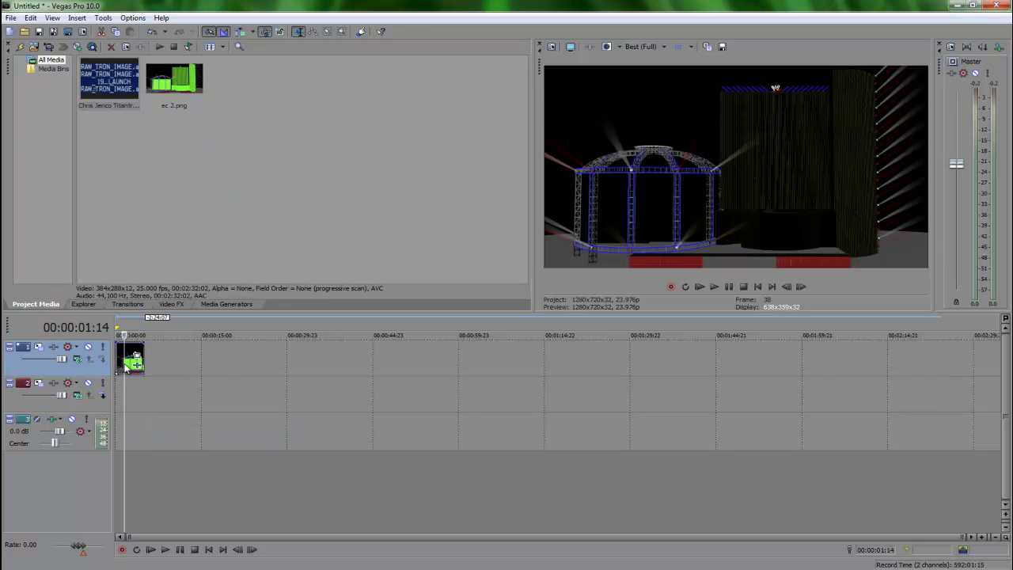